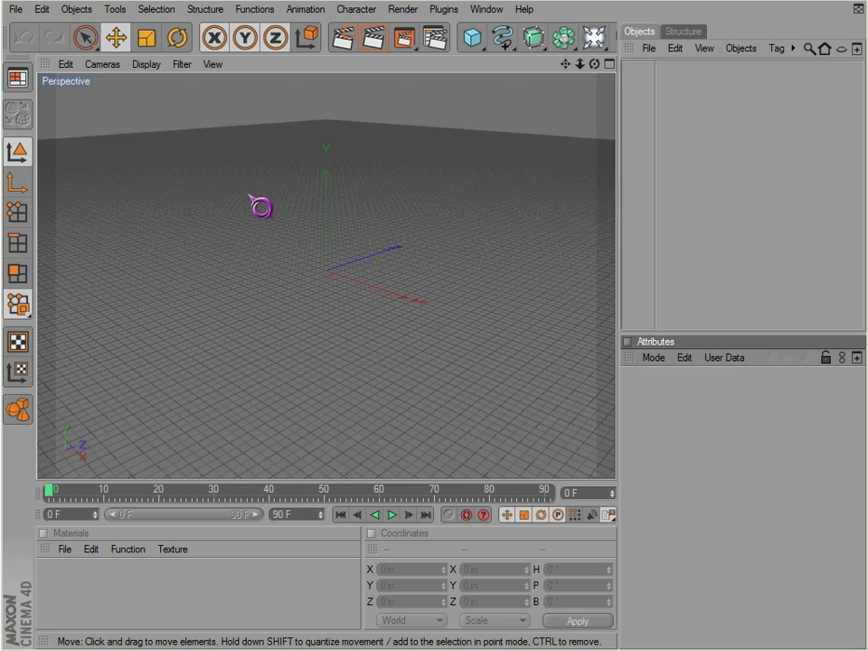
- Orbit the empty perspective view around the world axes and zoom it in and out to examine the grid
{"action": "left_click_drag", "start_coordinate": [486, 399], "coordinate": [283, 222], "text": "alt"}
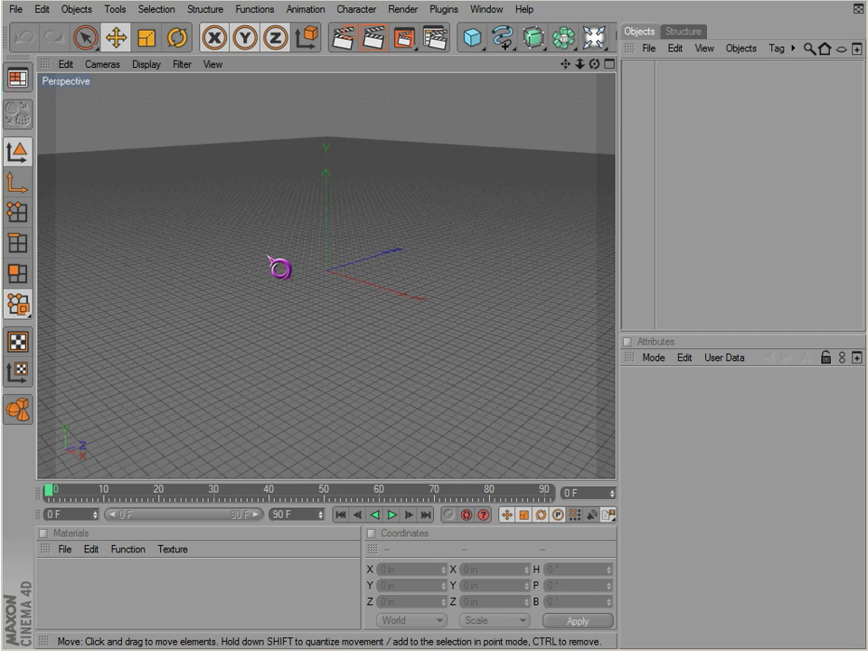
{"action": "left_click_drag", "start_coordinate": [279, 270], "coordinate": [263, 238], "text": "alt"}
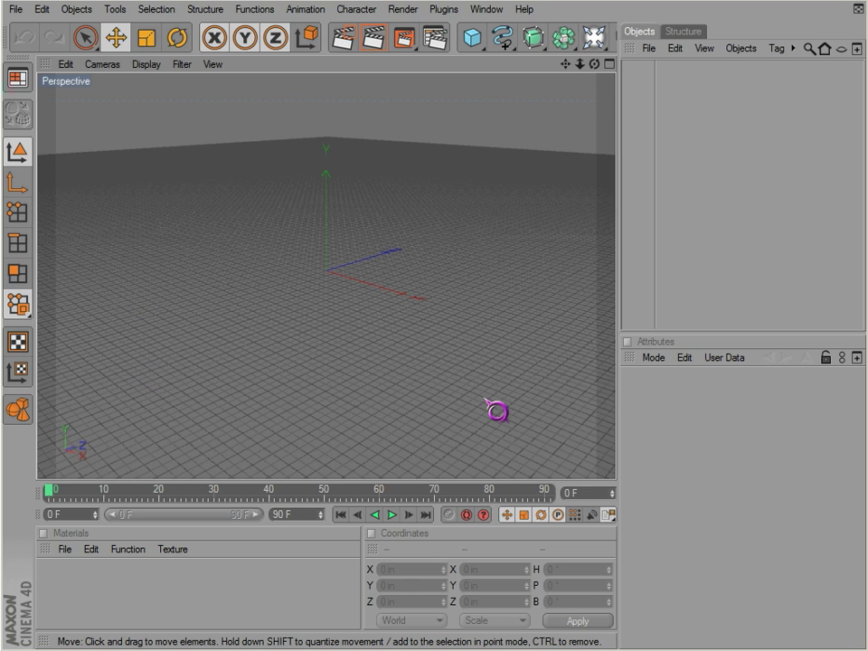
{"action": "mouse_move", "coordinate": [494, 409]}
{"action": "left_mouse_down", "text": "alt"}
{"action": "mouse_move", "coordinate": [525, 409]}
{"action": "mouse_move", "coordinate": [457, 411]}
{"action": "mouse_move", "coordinate": [540, 410]}
{"action": "mouse_move", "coordinate": [496, 411]}
{"action": "left_mouse_up", "text": "alt"}
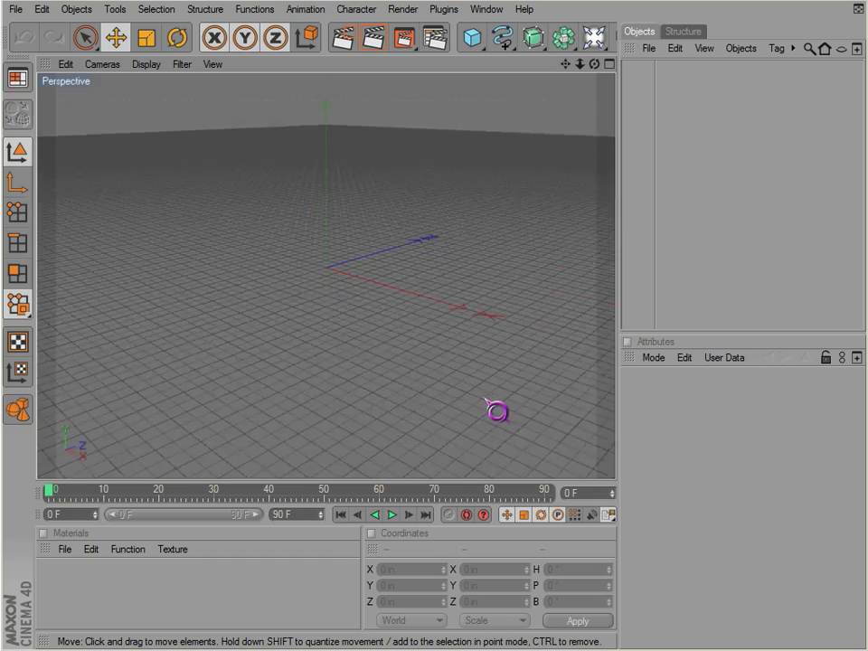
{"action": "scroll", "coordinate": [496, 410], "scroll_direction": "down", "scroll_amount": 3}
{"action": "scroll", "coordinate": [496, 411], "scroll_direction": "down", "scroll_amount": 2}
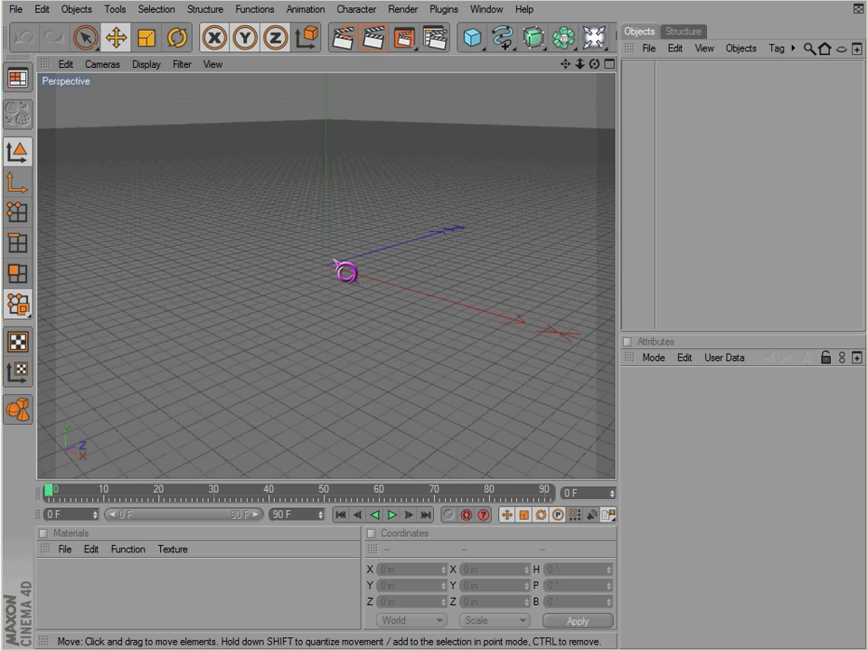
{"action": "scroll", "coordinate": [328, 266], "scroll_direction": "up", "scroll_amount": 6}
{"action": "scroll", "coordinate": [322, 263], "scroll_direction": "down", "scroll_amount": 4}
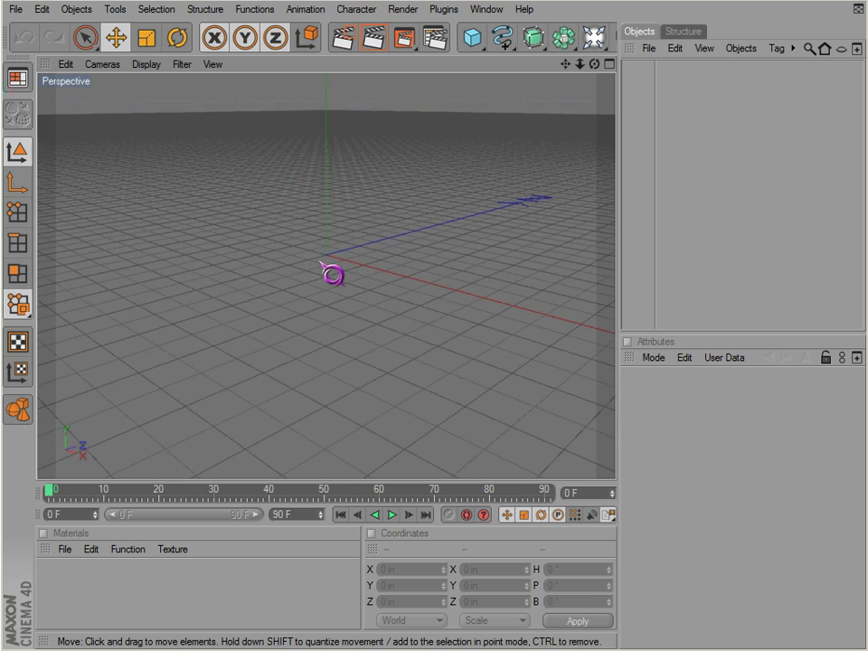
{"action": "scroll", "coordinate": [322, 263], "scroll_direction": "up", "scroll_amount": 1}
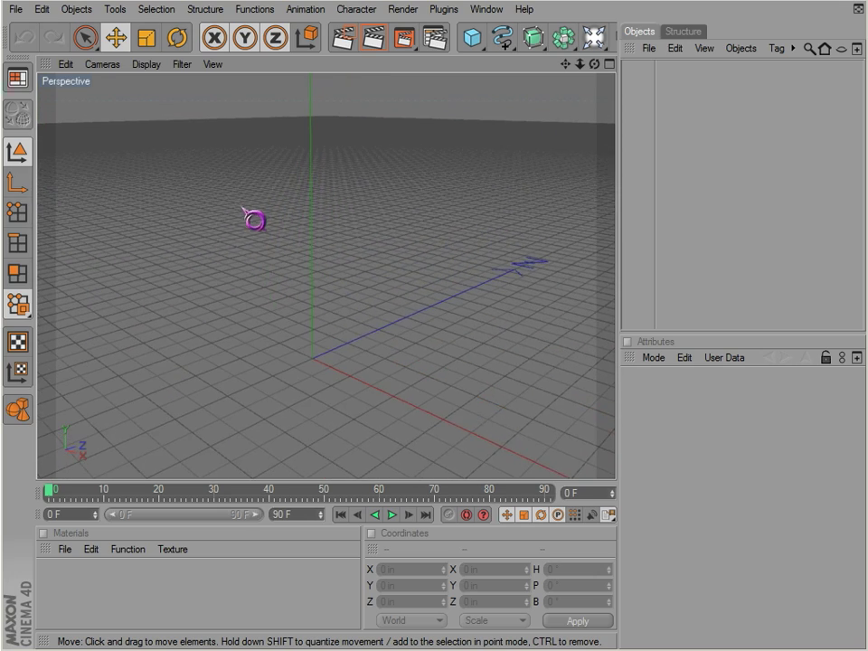
- View the world axes from several high and low angles by orbiting the camera around them, and pan the view slightly
{"action": "left_click_drag", "start_coordinate": [495, 399], "coordinate": [205, 313], "text": "alt"}
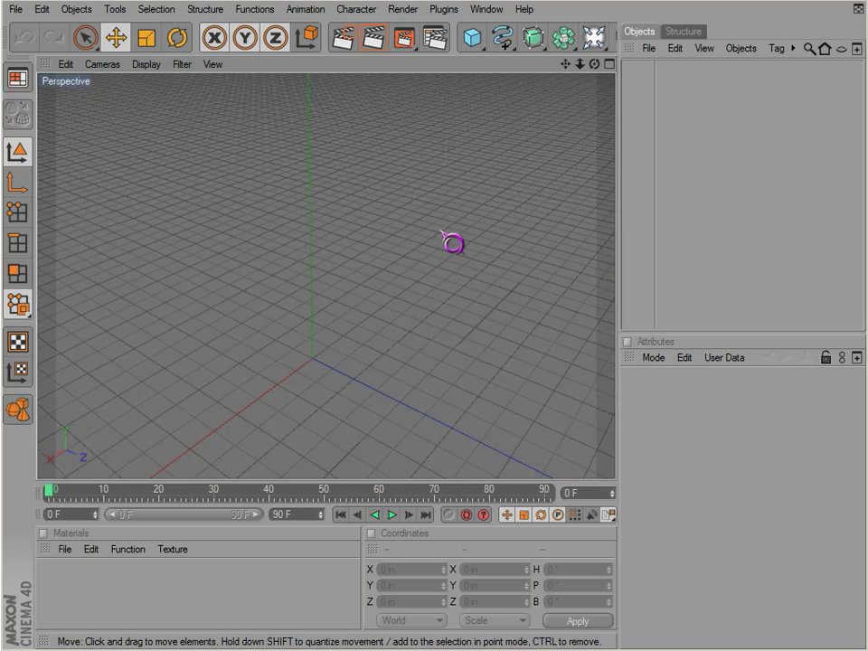
{"action": "mouse_move", "coordinate": [434, 259]}
{"action": "left_mouse_down", "text": "alt"}
{"action": "mouse_move", "coordinate": [486, 399]}
{"action": "mouse_move", "coordinate": [434, 258]}
{"action": "left_mouse_up", "text": "alt"}
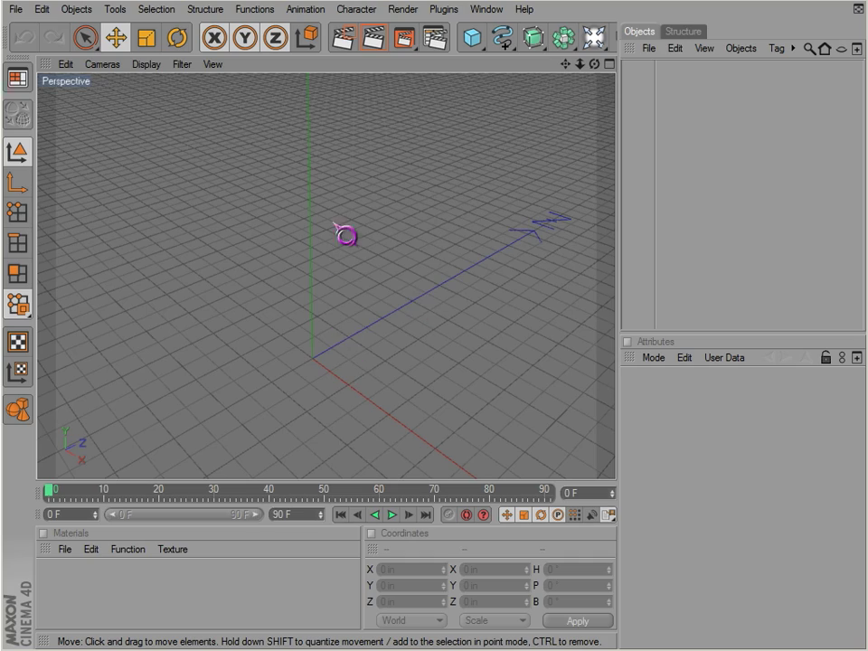
{"action": "left_click_drag", "start_coordinate": [343, 235], "coordinate": [312, 242], "text": "alt"}
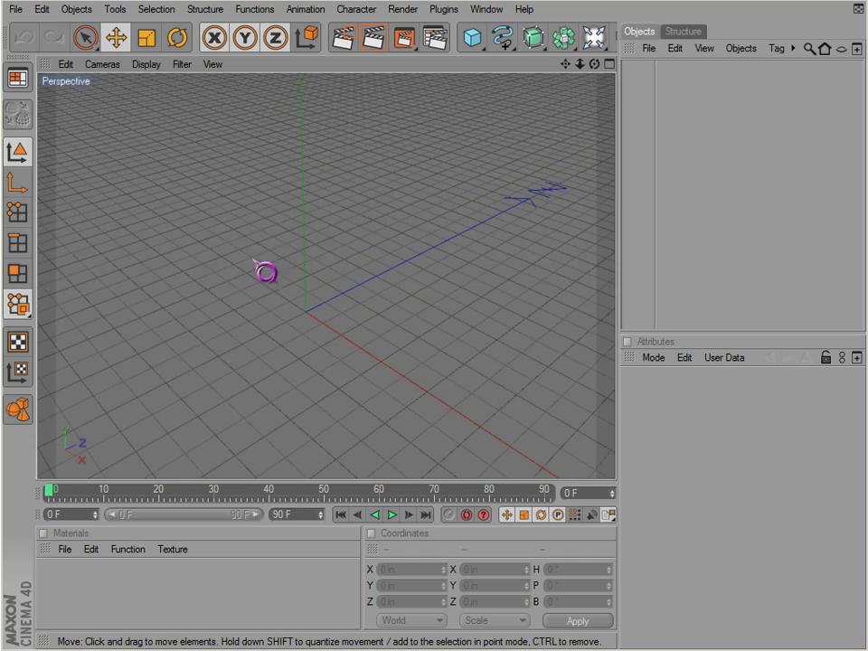
{"action": "left_click_drag", "start_coordinate": [264, 271], "coordinate": [496, 412], "text": "alt"}
{"action": "left_click_drag", "start_coordinate": [334, 270], "coordinate": [496, 412], "text": "alt"}
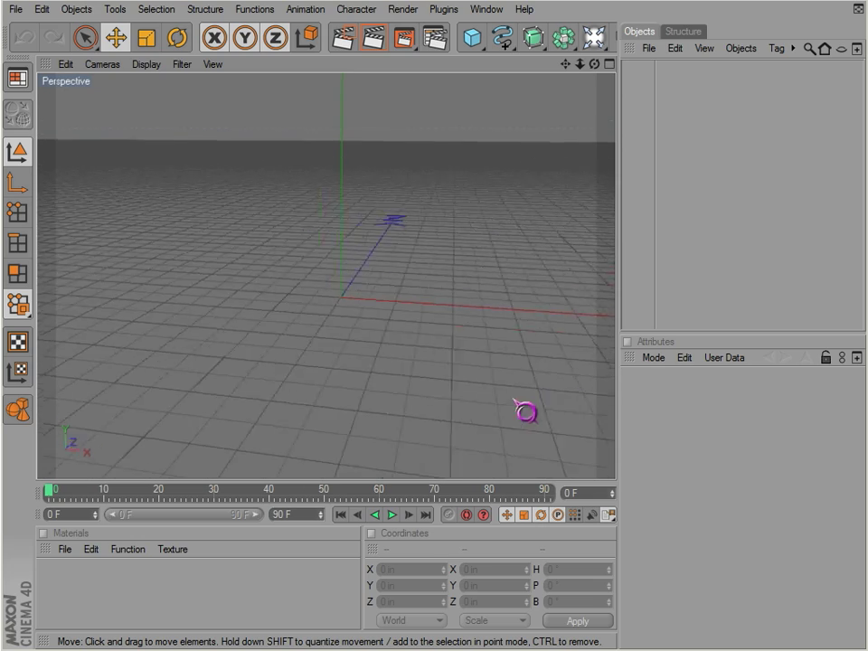
{"action": "left_click_drag", "start_coordinate": [496, 412], "coordinate": [294, 267], "text": "alt"}
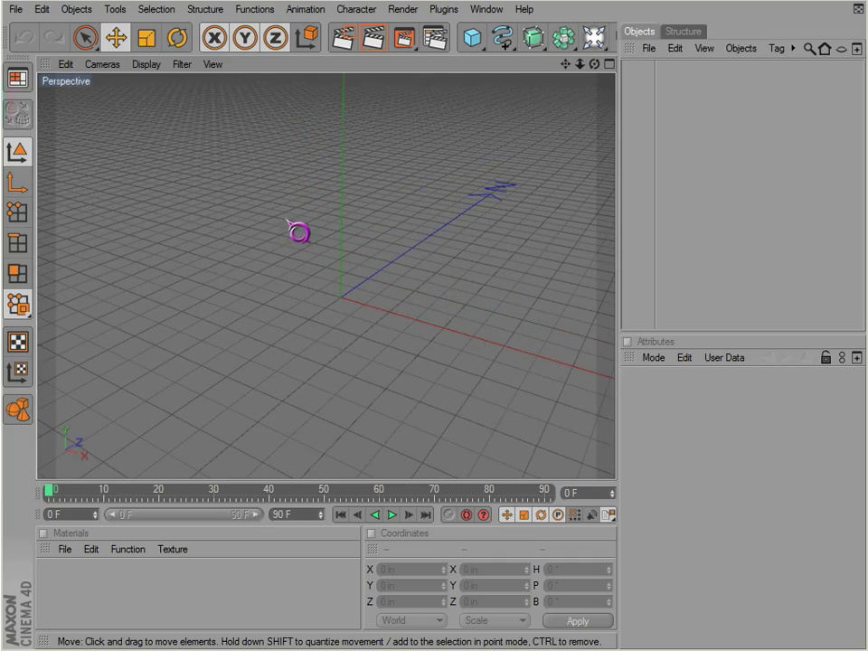
{"action": "left_click_drag", "start_coordinate": [496, 412], "coordinate": [496, 411], "text": "alt"}
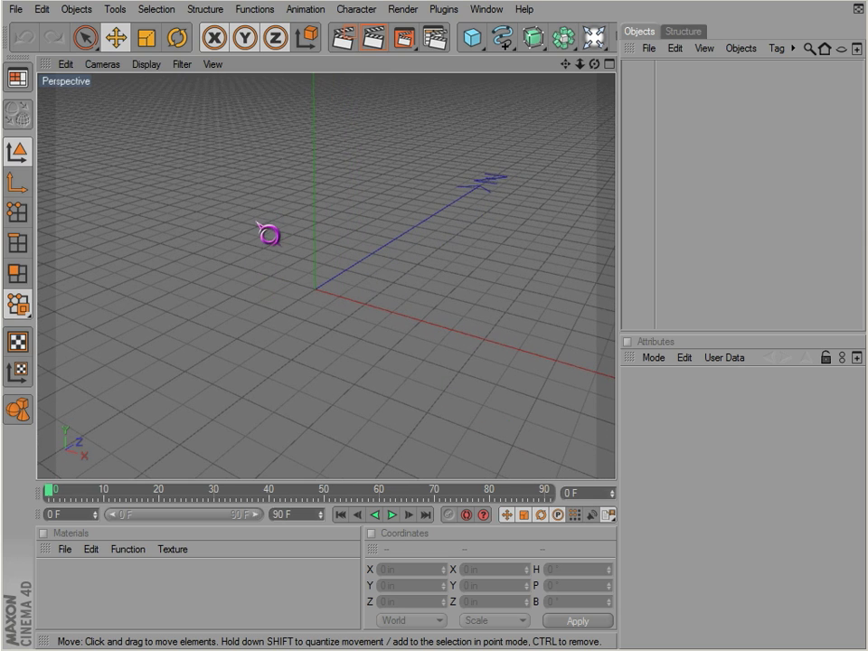
{"action": "middle_click_drag", "start_coordinate": [485, 399], "coordinate": [492, 301], "text": "alt"}
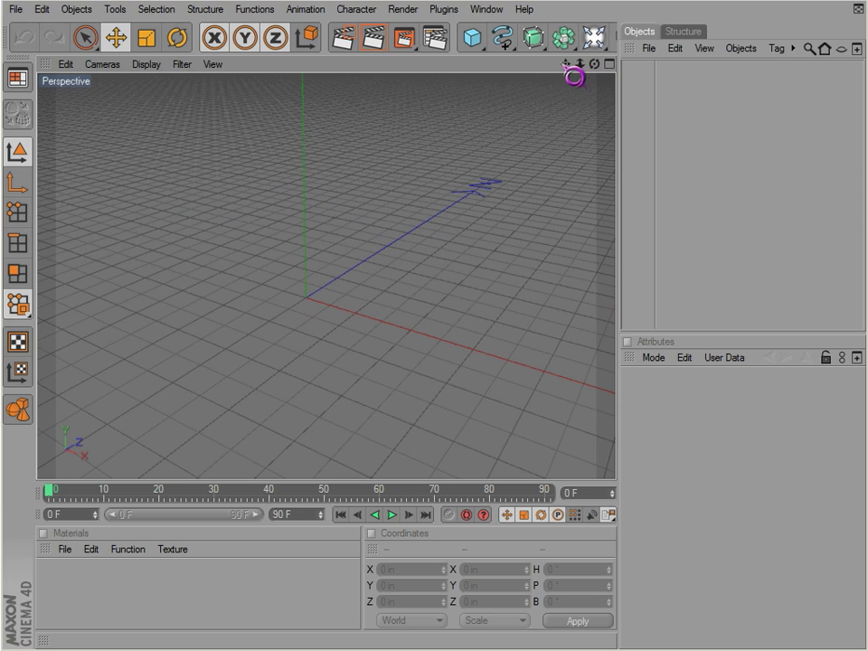
- Pan, zoom and rotate the perspective view with the viewport navigation controls, keeping the world origin in view
{"action": "left_click_drag", "start_coordinate": [566, 65], "coordinate": [487, 402]}
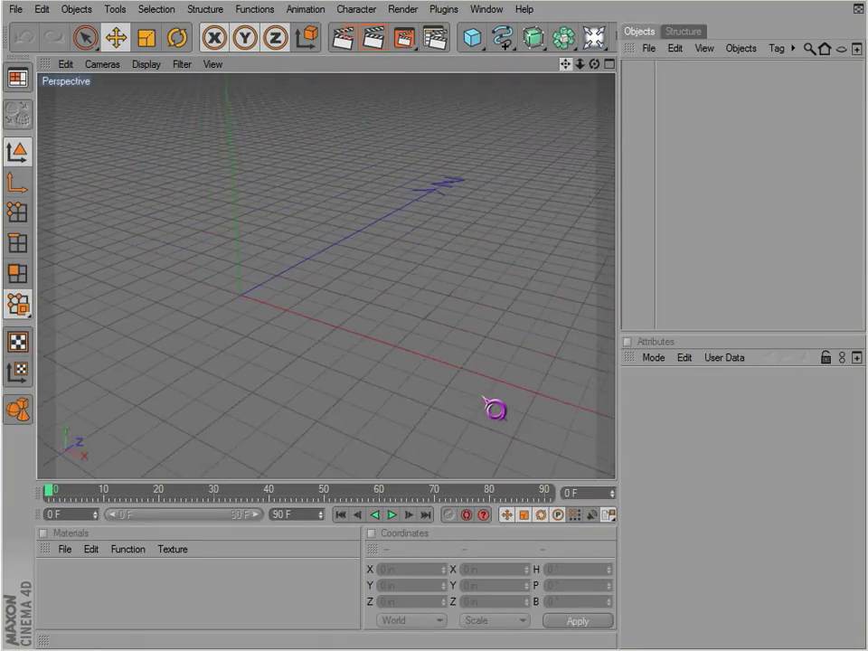
{"action": "left_click_drag", "start_coordinate": [485, 398], "coordinate": [486, 394]}
{"action": "left_click_drag", "start_coordinate": [581, 65], "coordinate": [496, 412]}
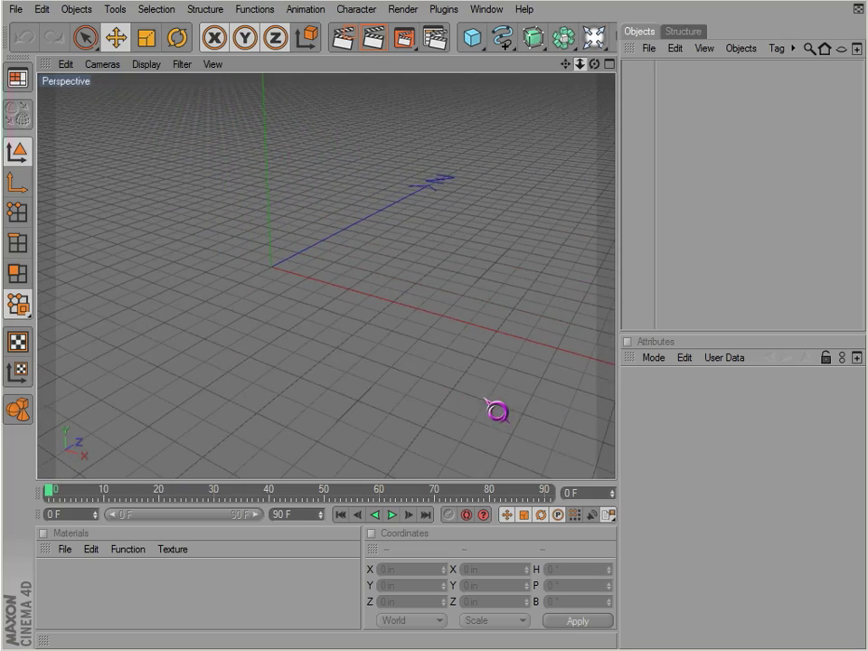
{"action": "left_click_drag", "start_coordinate": [595, 65], "coordinate": [496, 412]}
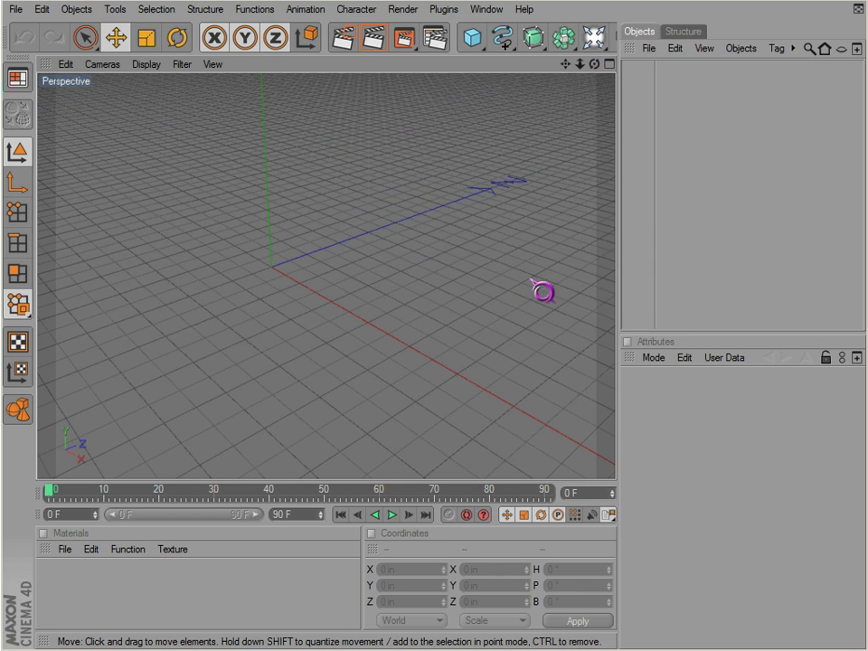
{"action": "left_click_drag", "start_coordinate": [319, 255], "coordinate": [496, 412]}
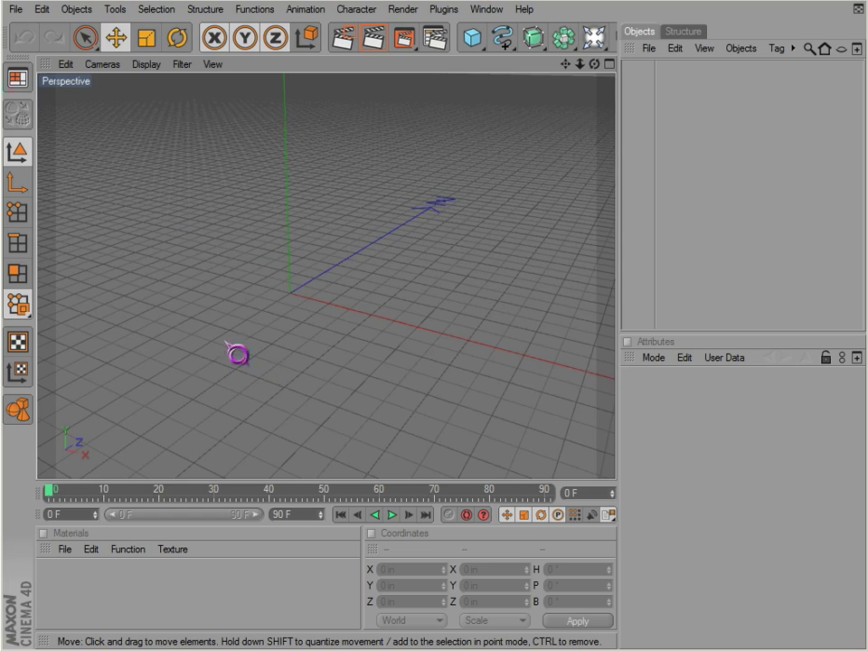
{"action": "left_click_drag", "start_coordinate": [226, 329], "coordinate": [504, 407]}
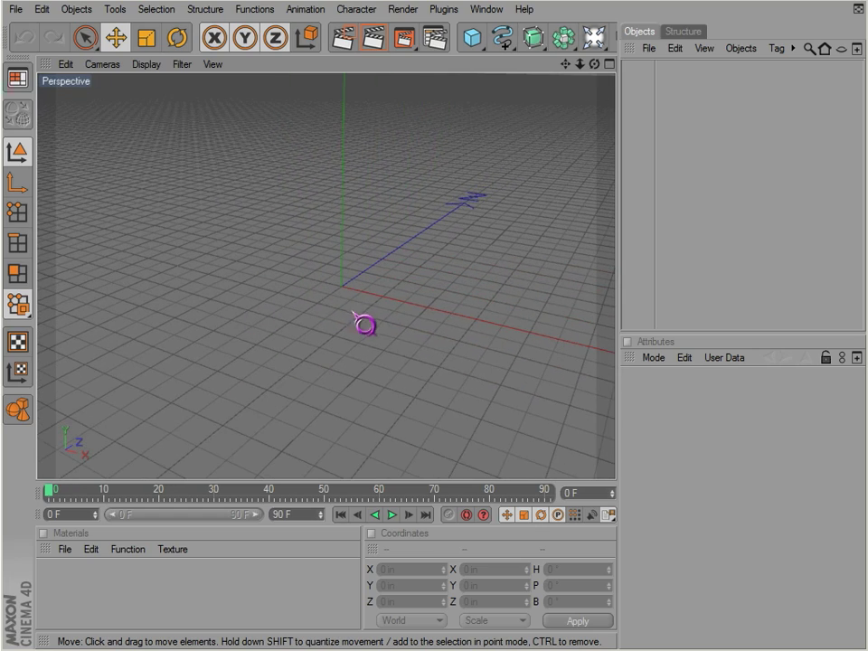
{"action": "left_click_drag", "start_coordinate": [486, 400], "coordinate": [484, 400]}
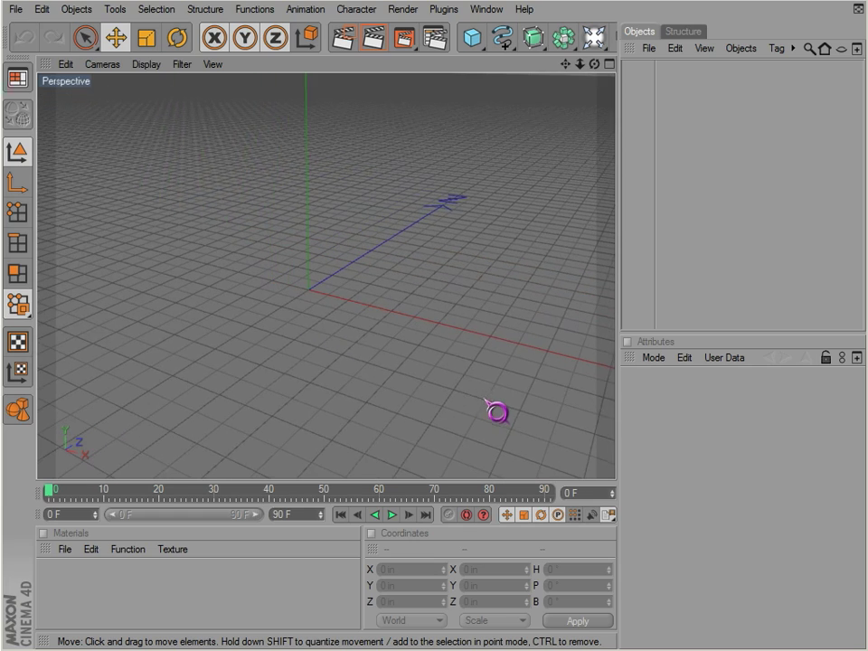
{"action": "mouse_move", "coordinate": [347, 243]}
{"action": "left_mouse_down"}
{"action": "mouse_move", "coordinate": [485, 399]}
{"action": "mouse_move", "coordinate": [345, 243]}
{"action": "left_mouse_up"}
{"action": "left_click_drag", "start_coordinate": [261, 301], "coordinate": [257, 271]}
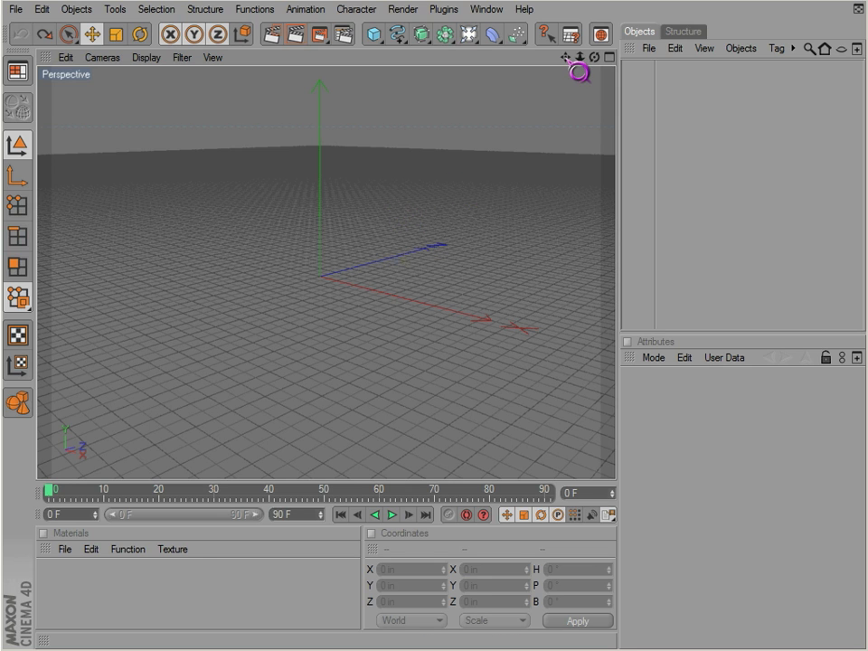
- Examine the grid from close, tilted and distant camera positions, ending on an upright overview of the world axes
{"action": "mouse_move", "coordinate": [485, 399]}
{"action": "right_mouse_down", "text": "alt"}
{"action": "mouse_move", "coordinate": [477, 400]}
{"action": "mouse_move", "coordinate": [485, 400]}
{"action": "right_mouse_up", "text": "alt"}
{"action": "mouse_move", "coordinate": [495, 412]}
{"action": "left_mouse_down", "text": "alt"}
{"action": "mouse_move", "coordinate": [484, 410]}
{"action": "mouse_move", "coordinate": [508, 412]}
{"action": "mouse_move", "coordinate": [459, 412]}
{"action": "mouse_move", "coordinate": [532, 406]}
{"action": "mouse_move", "coordinate": [420, 410]}
{"action": "mouse_move", "coordinate": [524, 409]}
{"action": "mouse_move", "coordinate": [496, 410]}
{"action": "left_mouse_up", "text": "alt"}
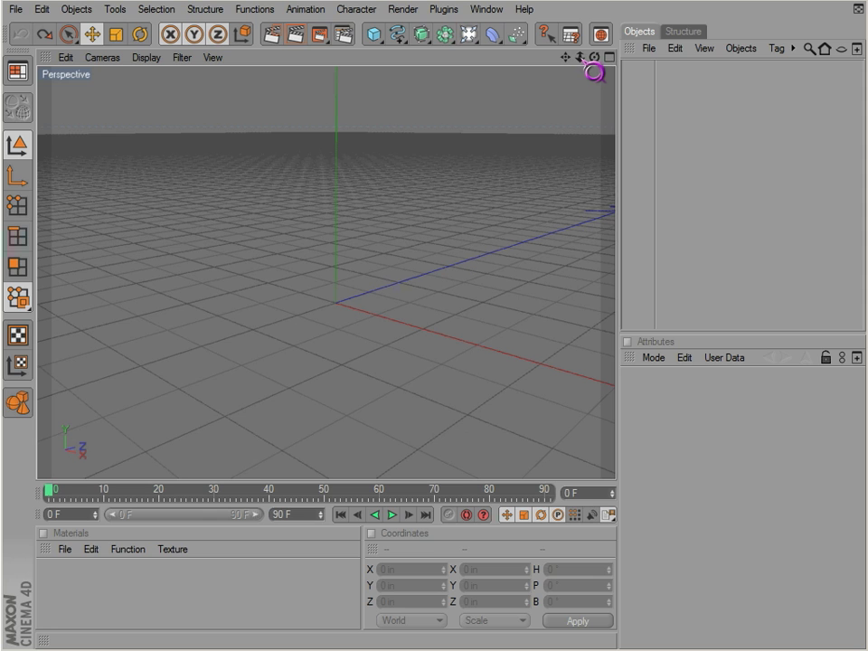
{"action": "left_click_drag", "start_coordinate": [498, 409], "coordinate": [496, 411], "text": "alt"}
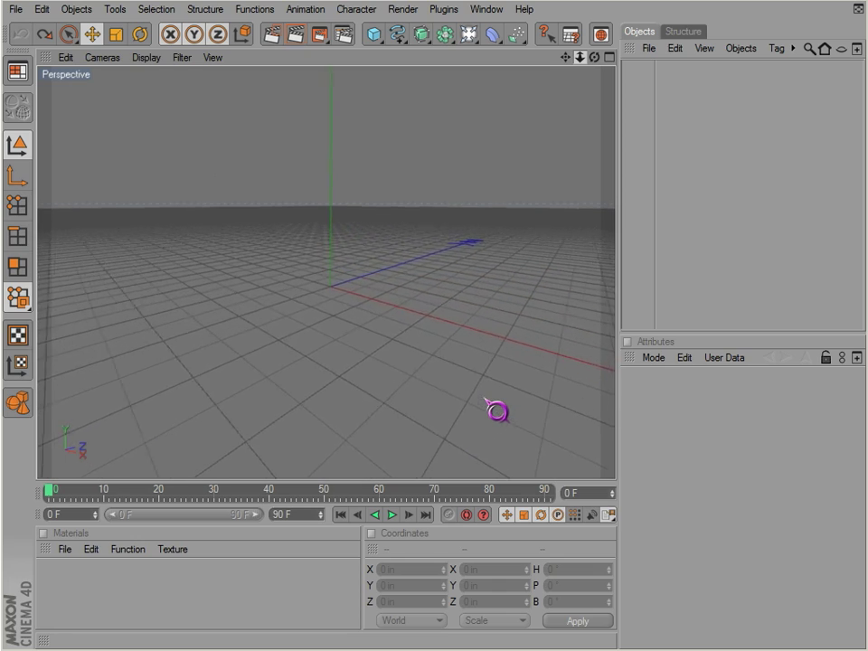
{"action": "left_click_drag", "start_coordinate": [496, 412], "coordinate": [496, 411], "text": "alt"}
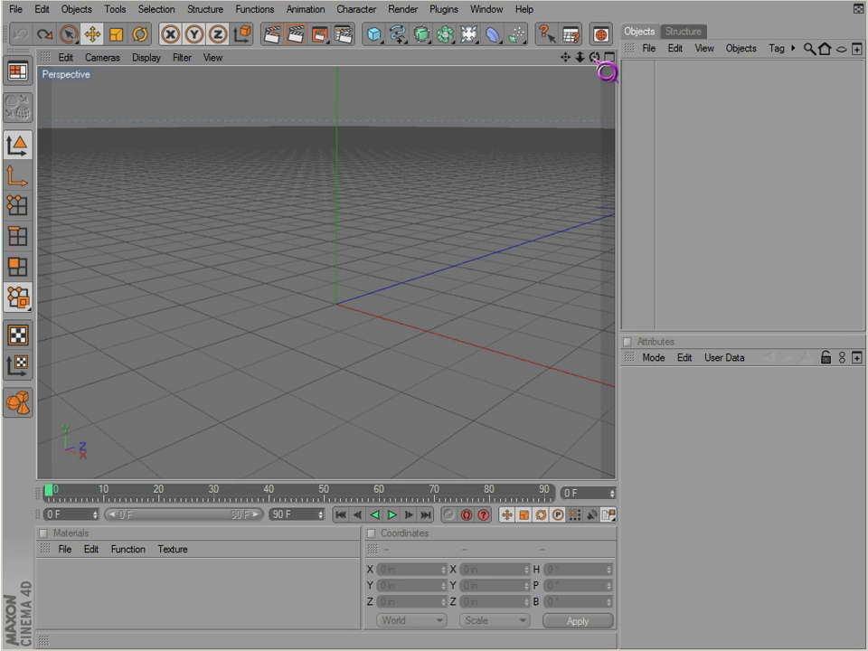
{"action": "left_click_drag", "start_coordinate": [595, 58], "coordinate": [496, 411]}
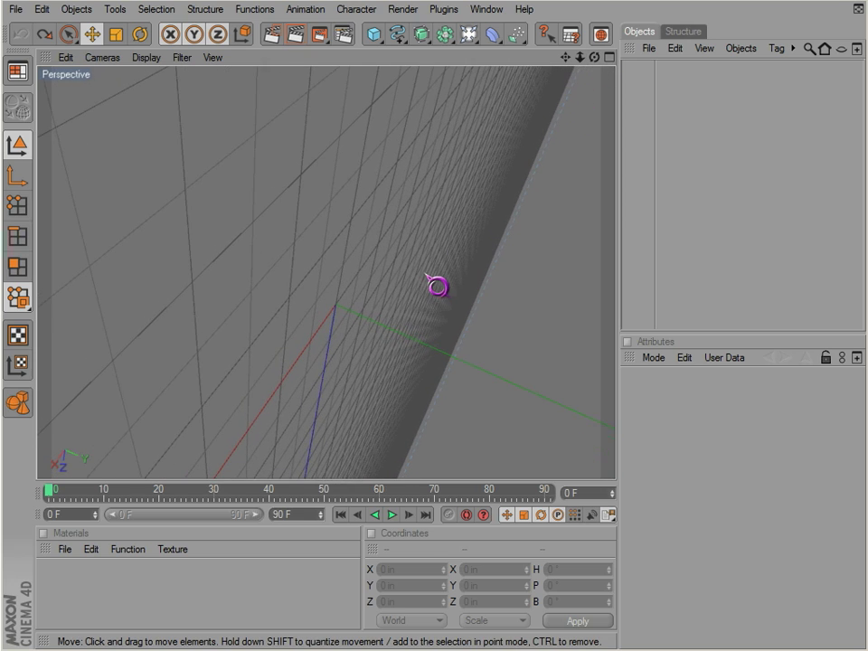
{"action": "left_click_drag", "start_coordinate": [437, 286], "coordinate": [502, 408], "text": "alt"}
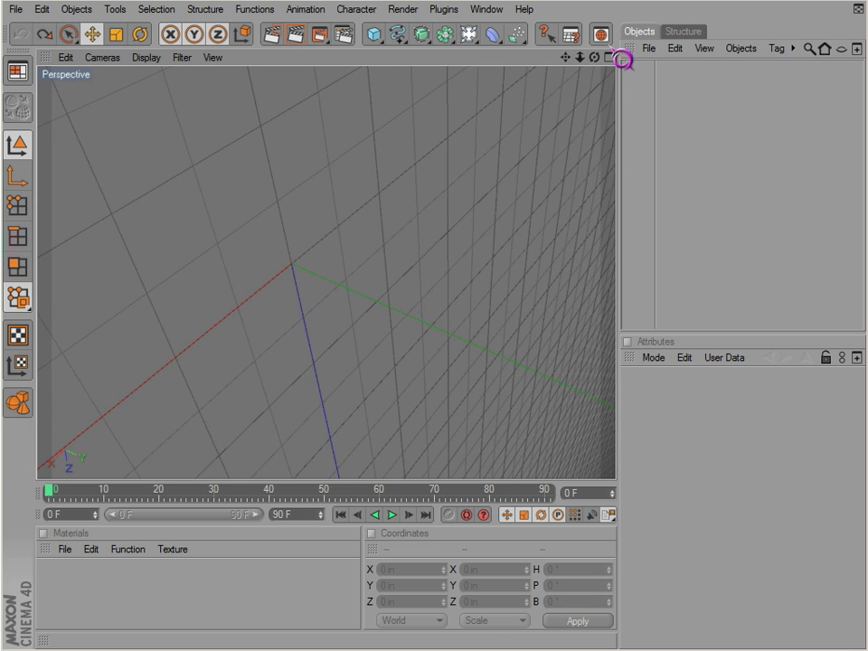
{"action": "left_click_drag", "start_coordinate": [608, 70], "coordinate": [495, 412], "text": "alt"}
{"action": "left_click_drag", "start_coordinate": [579, 72], "coordinate": [448, 263], "text": "alt"}
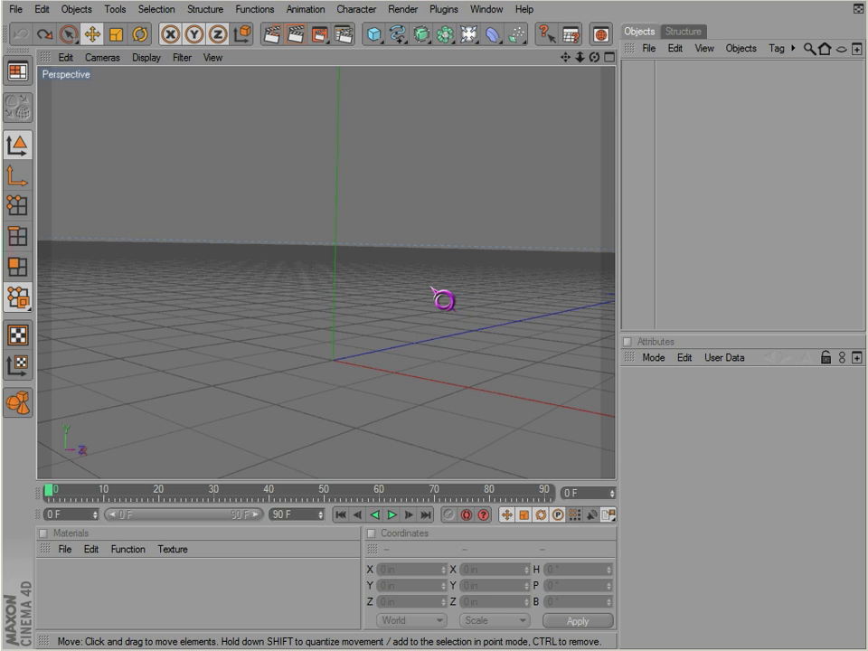
{"action": "left_click_drag", "start_coordinate": [436, 294], "coordinate": [430, 293], "text": "alt"}
{"action": "left_click_drag", "start_coordinate": [361, 285], "coordinate": [351, 301], "text": "alt"}
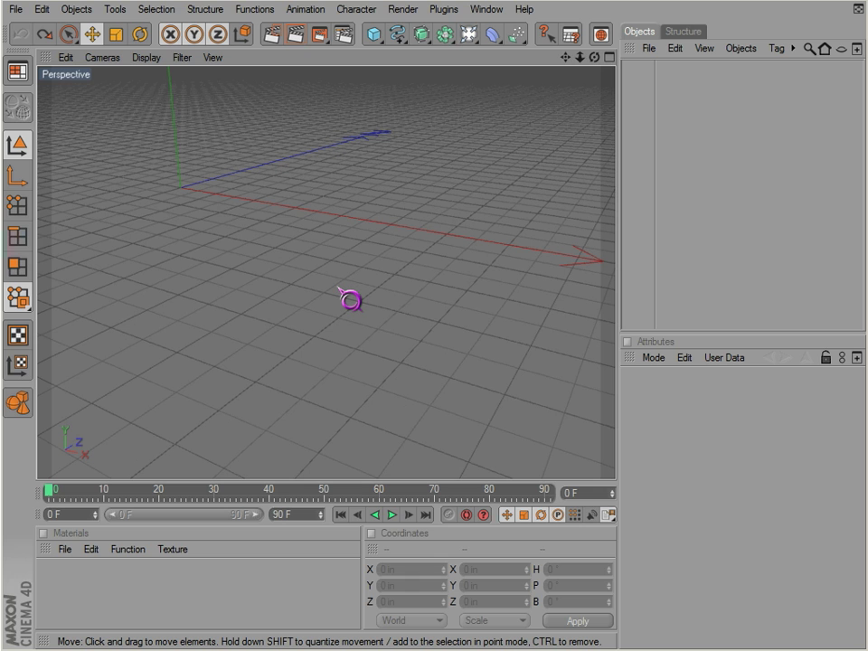
{"action": "left_click_drag", "start_coordinate": [351, 299], "coordinate": [351, 300], "text": "alt"}
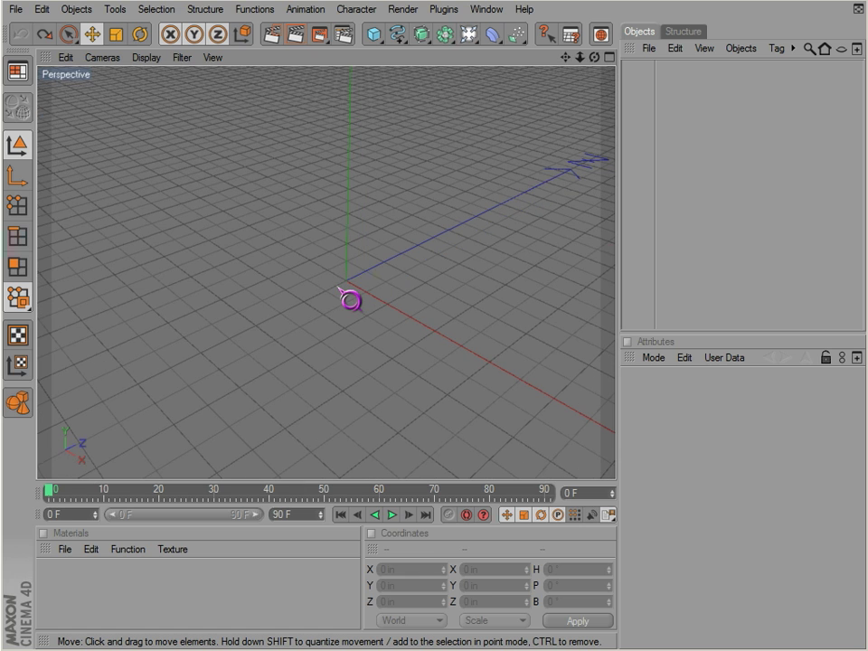
{"action": "left_click_drag", "start_coordinate": [351, 300], "coordinate": [335, 290], "text": "alt"}
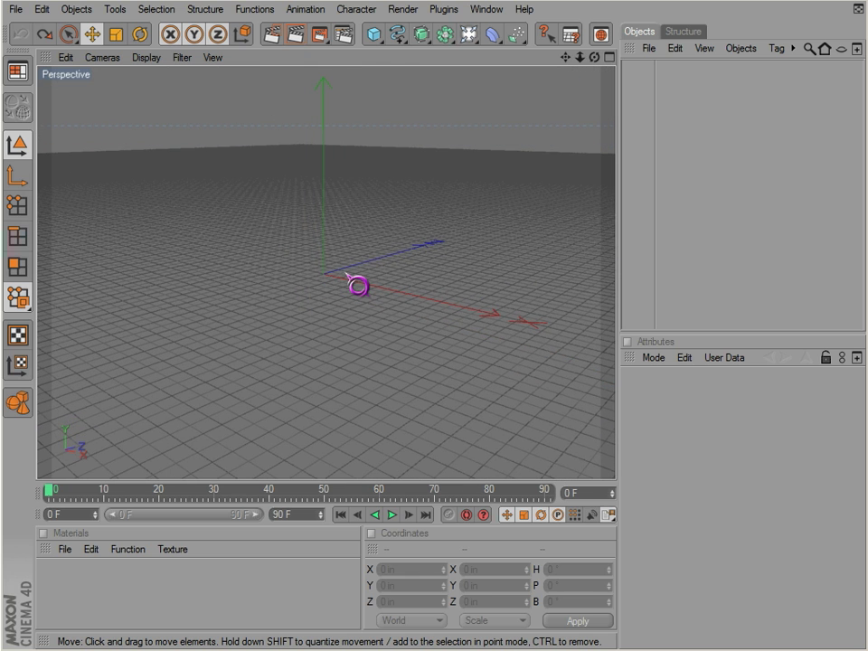
{"action": "left_click_drag", "start_coordinate": [349, 276], "coordinate": [443, 217], "text": "alt"}
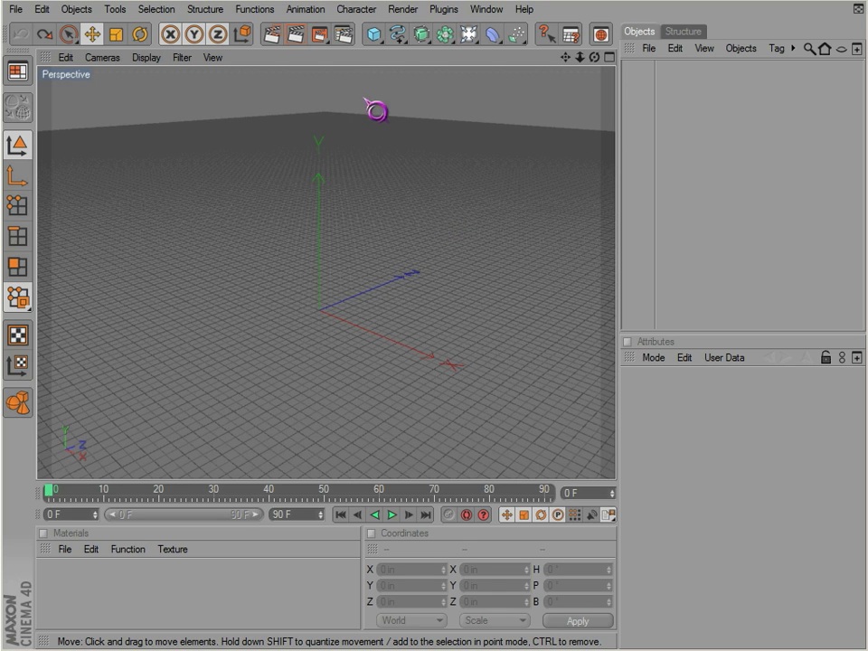
- Add a cube primitive at the world origin and set its Segments X and Segments Y to 10
{"action": "left_click", "coordinate": [376, 36]}
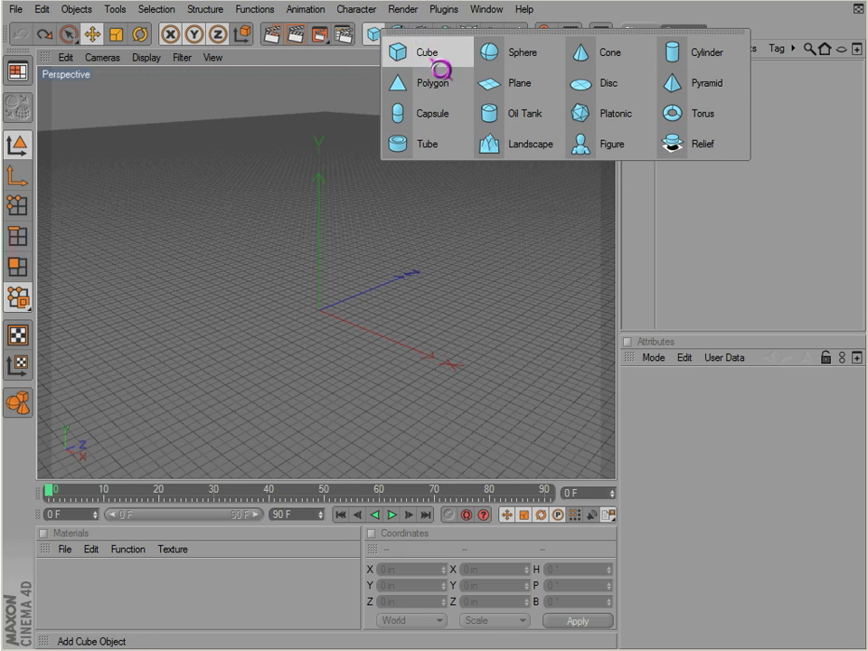
{"action": "left_click", "coordinate": [378, 38]}
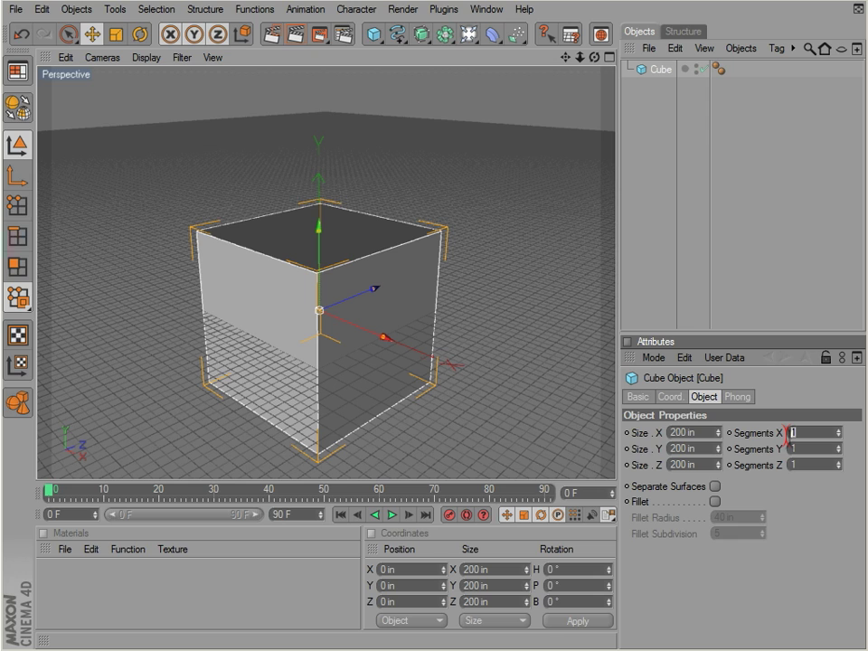
{"action": "key", "text": "Return"}
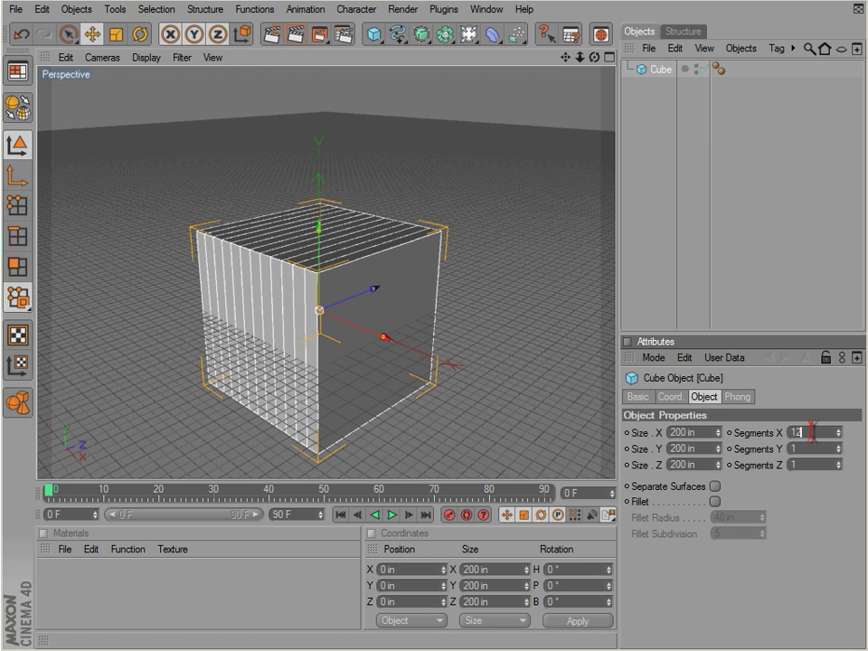
{"action": "scroll", "coordinate": [812, 432], "scroll_direction": "down", "scroll_amount": 5}
{"action": "scroll", "coordinate": [812, 432], "scroll_direction": "up", "scroll_amount": 4}
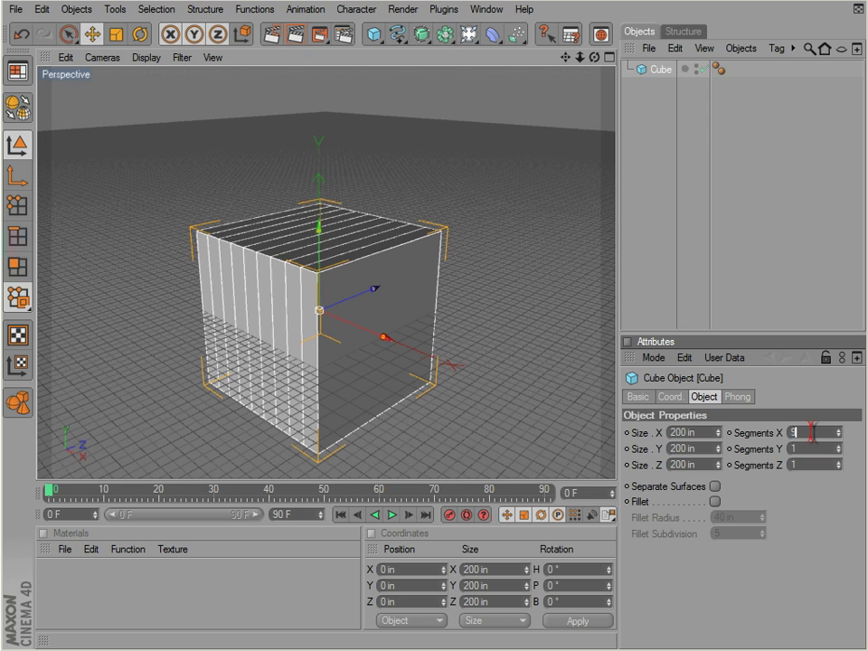
{"action": "scroll", "coordinate": [796, 447], "scroll_direction": "up", "scroll_amount": 9}
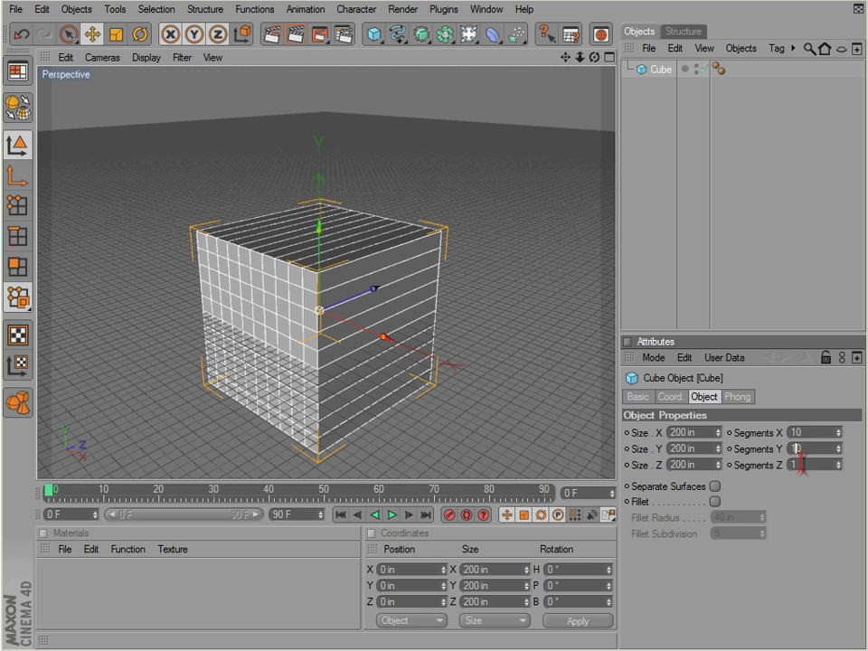
- Set the cube's Segments Z to 10 and reduce its Size Y to 184 in
{"action": "scroll", "coordinate": [799, 464], "scroll_direction": "up", "scroll_amount": 9}
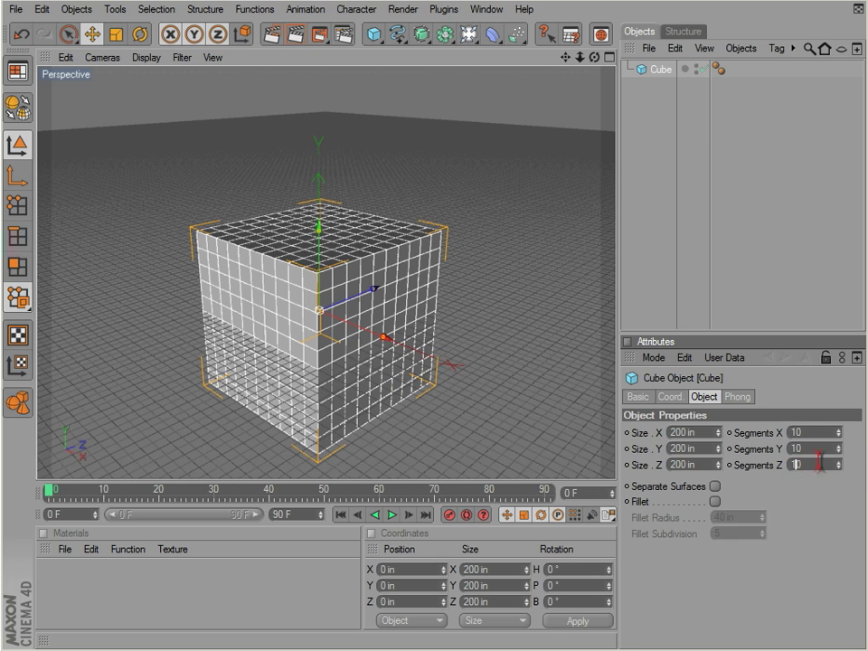
{"action": "left_click", "coordinate": [706, 450]}
{"action": "scroll", "coordinate": [706, 451], "scroll_direction": "up", "scroll_amount": 7}
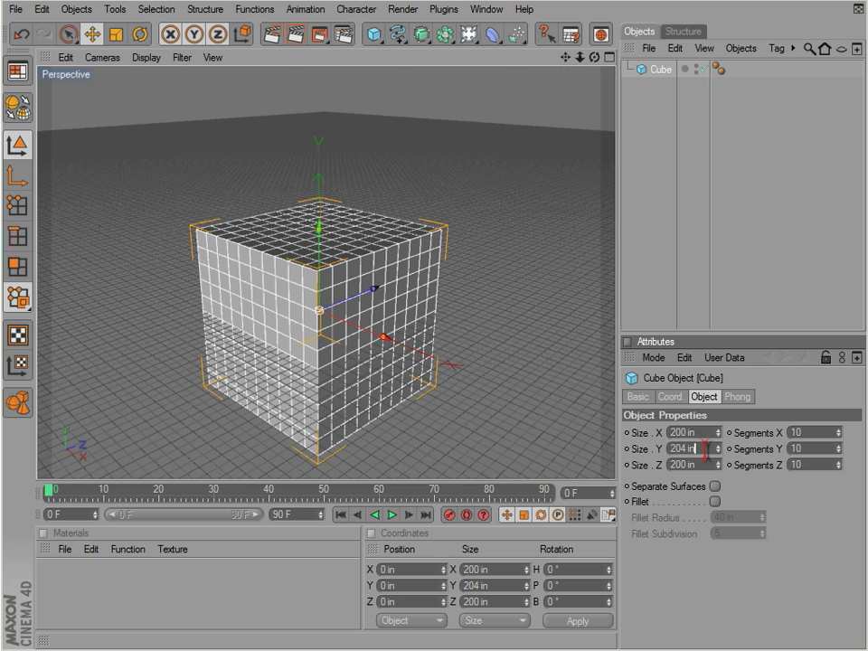
{"action": "scroll", "coordinate": [705, 450], "scroll_direction": "down", "scroll_amount": 11}
{"action": "scroll", "coordinate": [705, 448], "scroll_direction": "down", "scroll_amount": 12}
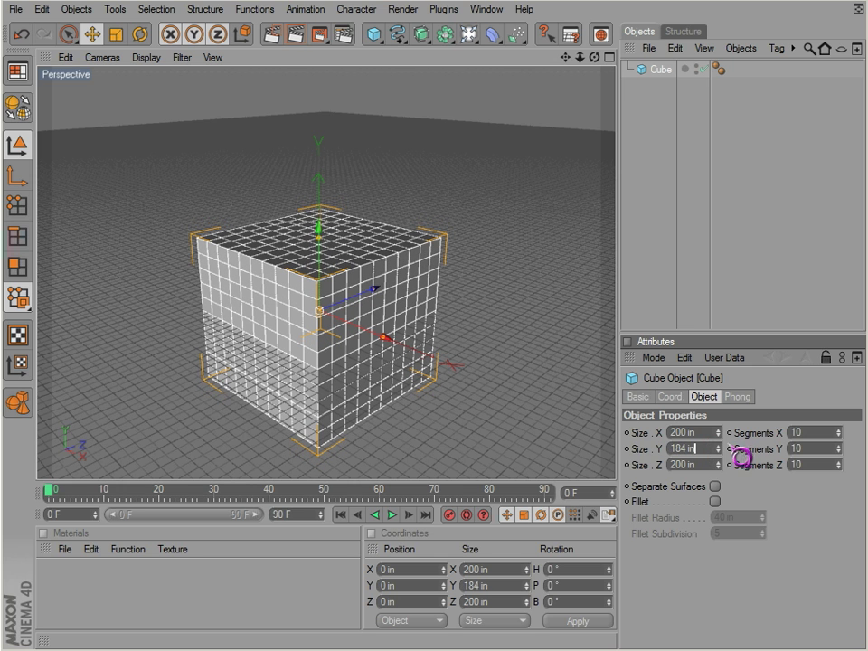
- Try changing the cube's Size X in small increments and return it to 200 in
{"action": "scroll", "coordinate": [708, 436], "scroll_direction": "up", "scroll_amount": 4}
{"action": "scroll", "coordinate": [708, 436], "scroll_direction": "down", "scroll_amount": 6}
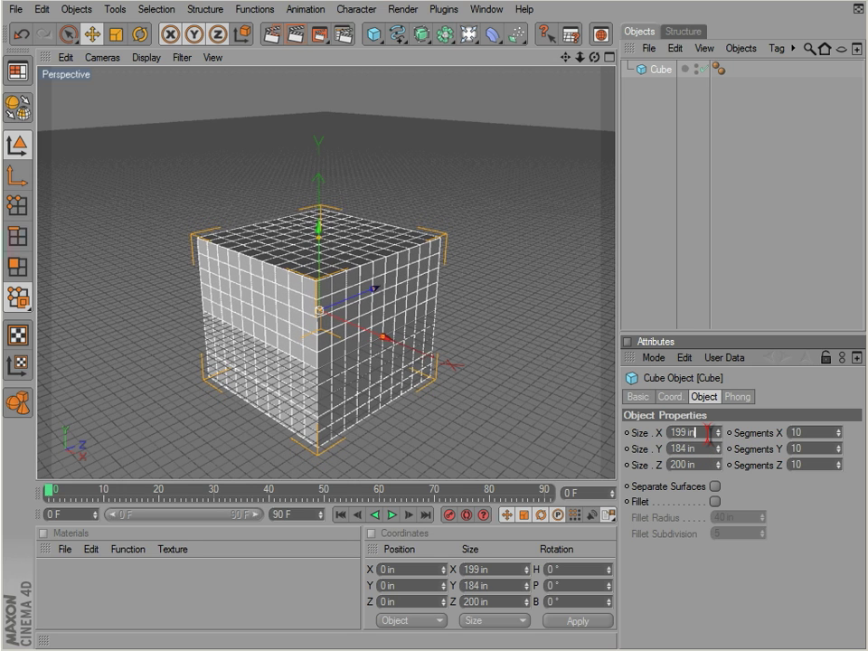
{"action": "scroll", "coordinate": [707, 435], "scroll_direction": "up", "scroll_amount": 4}
{"action": "scroll", "coordinate": [707, 435], "scroll_direction": "down", "scroll_amount": 2}
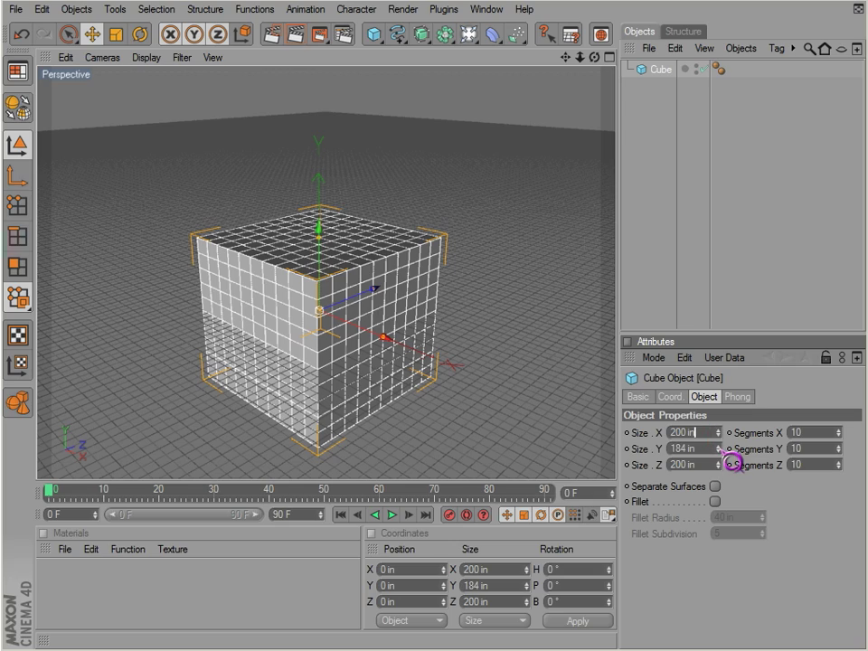
- Reduce the cube's Size Y to 152 in, then stretch its height interactively to about 360 in and settle it at about 252 in
{"action": "mouse_move", "coordinate": [719, 449]}
{"action": "left_mouse_down"}
{"action": "mouse_move", "coordinate": [718, 439]}
{"action": "mouse_move", "coordinate": [732, 465]}
{"action": "mouse_move", "coordinate": [730, 448]}
{"action": "left_mouse_up"}
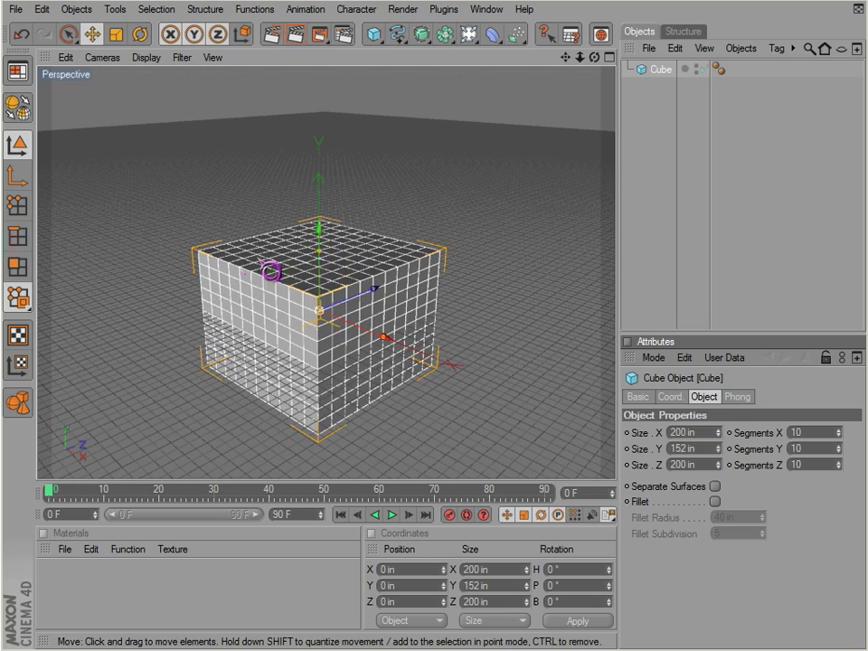
{"action": "left_click_drag", "start_coordinate": [320, 254], "coordinate": [319, 162]}
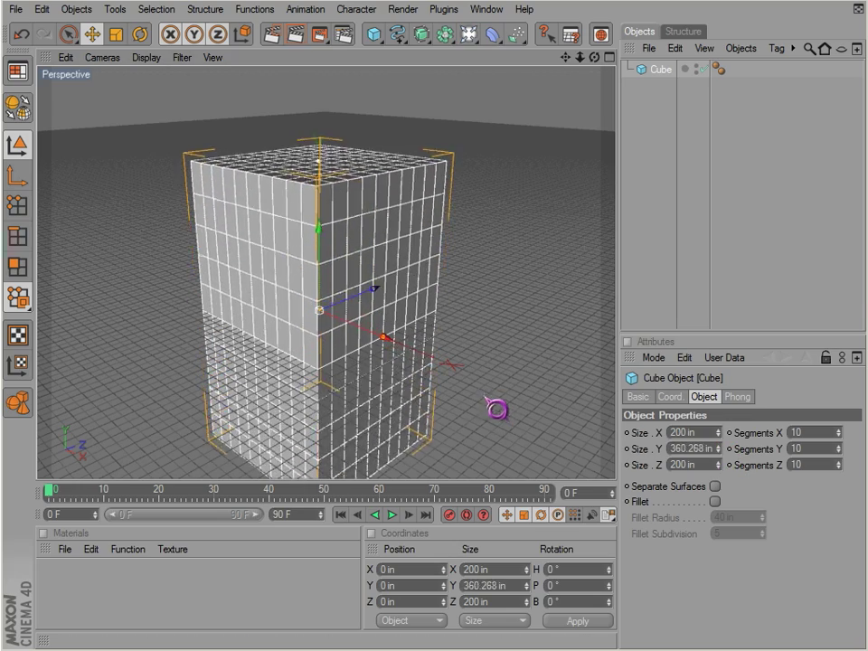
{"action": "mouse_move", "coordinate": [495, 409]}
{"action": "left_mouse_down"}
{"action": "mouse_move", "coordinate": [496, 394]}
{"action": "mouse_move", "coordinate": [495, 418]}
{"action": "mouse_move", "coordinate": [496, 409]}
{"action": "left_mouse_up"}
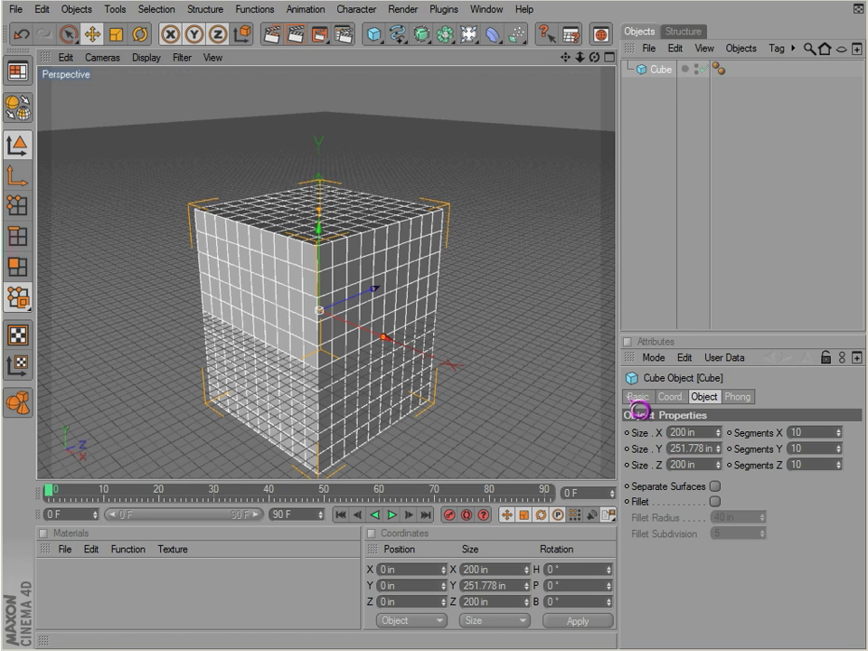
- Rename the cube as MyCube in its basic properties
{"action": "left_click", "coordinate": [637, 398]}
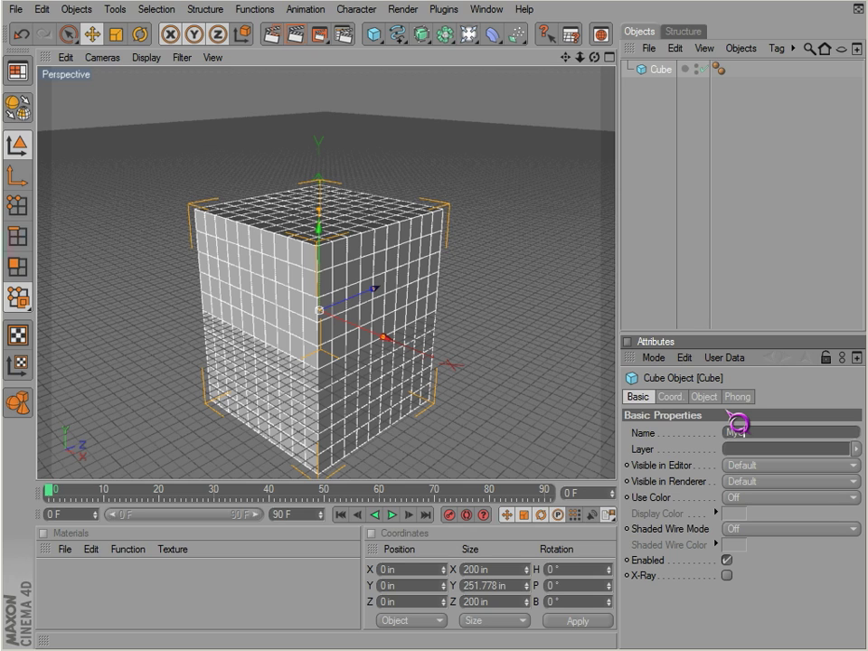
{"action": "key", "text": "Return"}
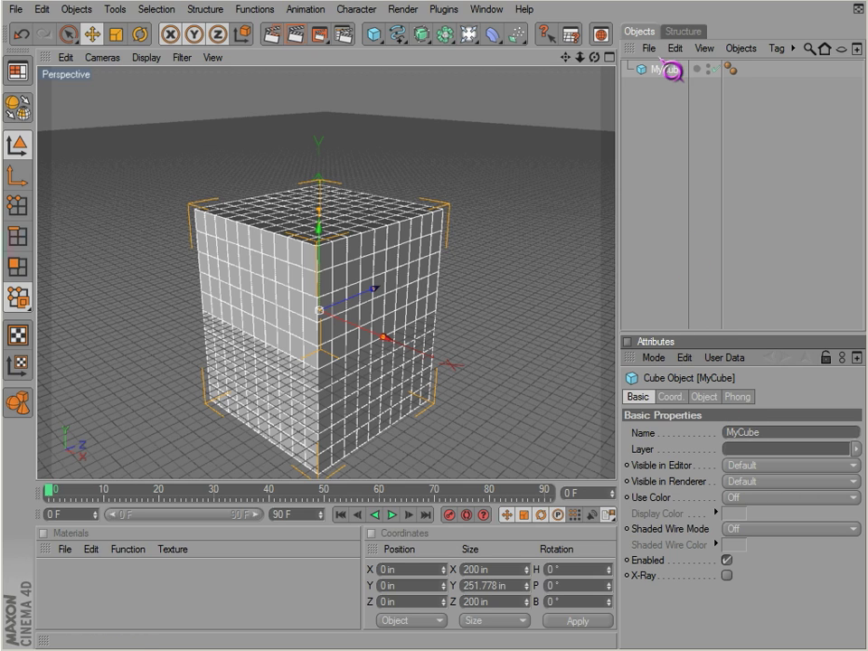
- Set MyCube's Visible in Editor to Off, keep Visible in Renderer at Default, and restore the editor visibility to Default
{"action": "left_click", "coordinate": [752, 479]}
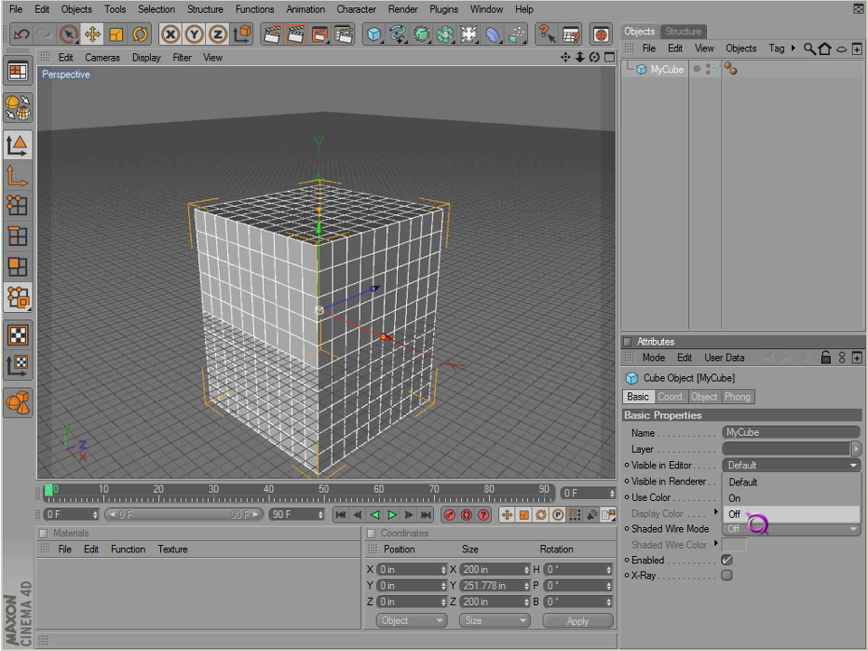
{"action": "left_click", "coordinate": [748, 516]}
{"action": "left_click", "coordinate": [747, 485]}
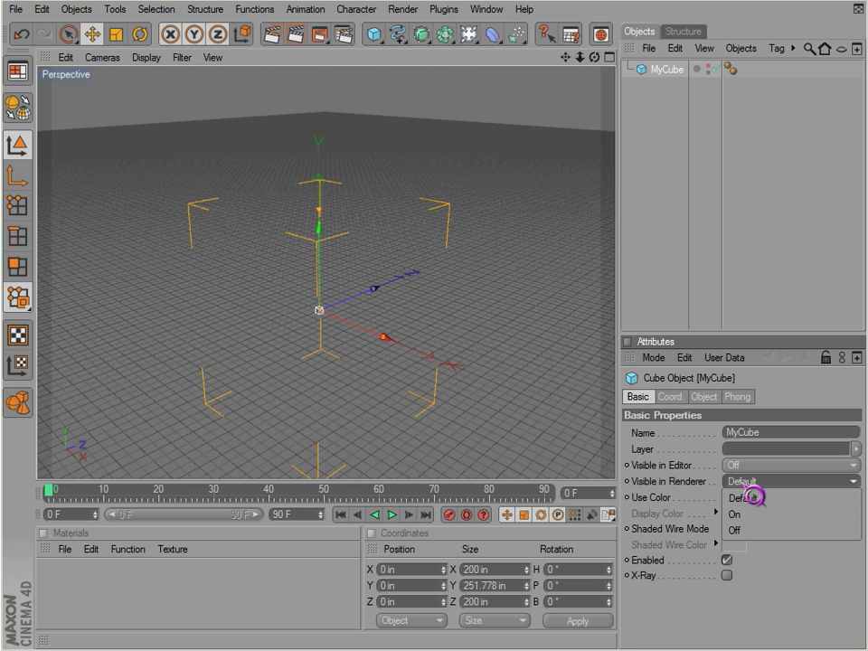
{"action": "left_click", "coordinate": [747, 497]}
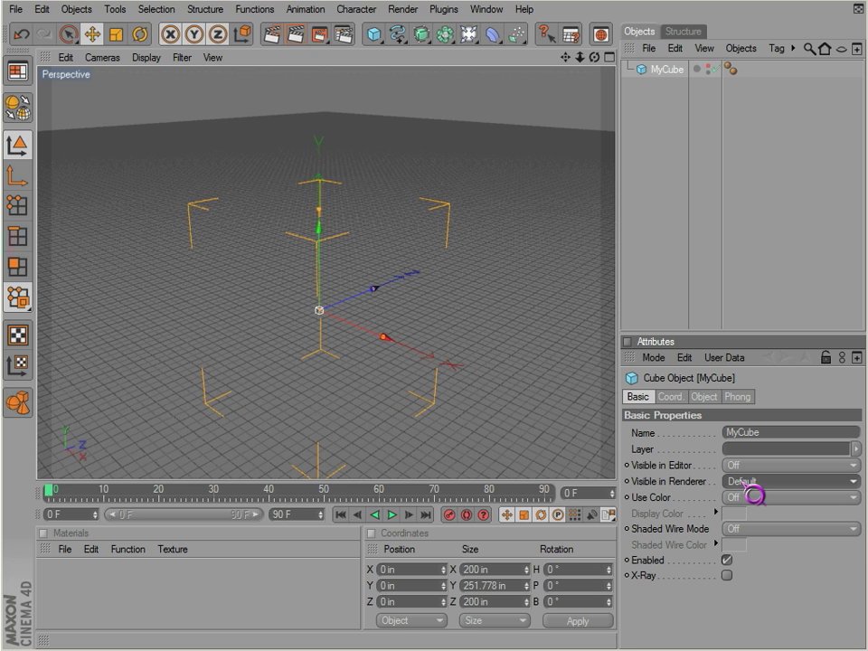
{"action": "left_click", "coordinate": [712, 66]}
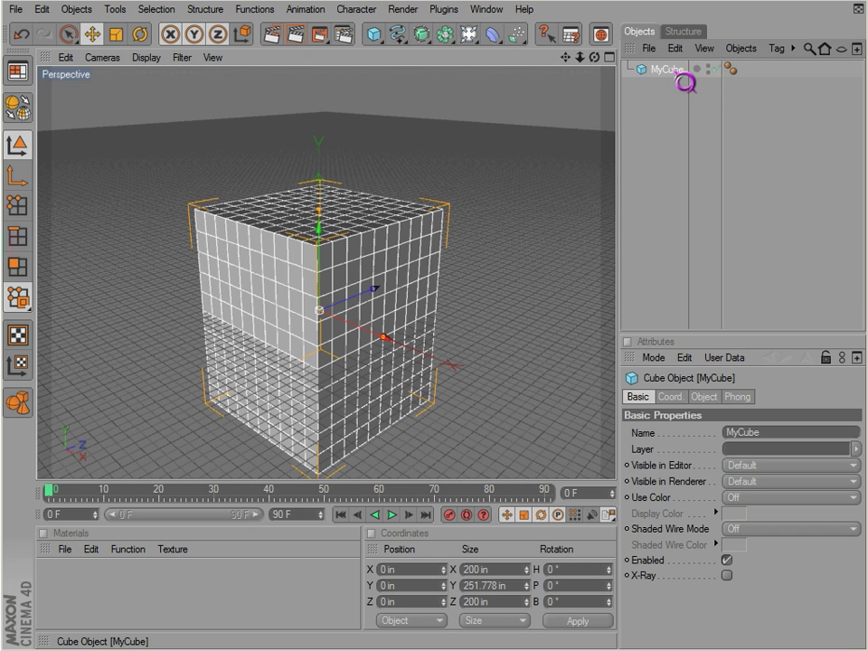
- Undo all changes to MyCube including its creation, and add a sphere primitive at the world origin
{"action": "key", "text": "ctrl+z"}
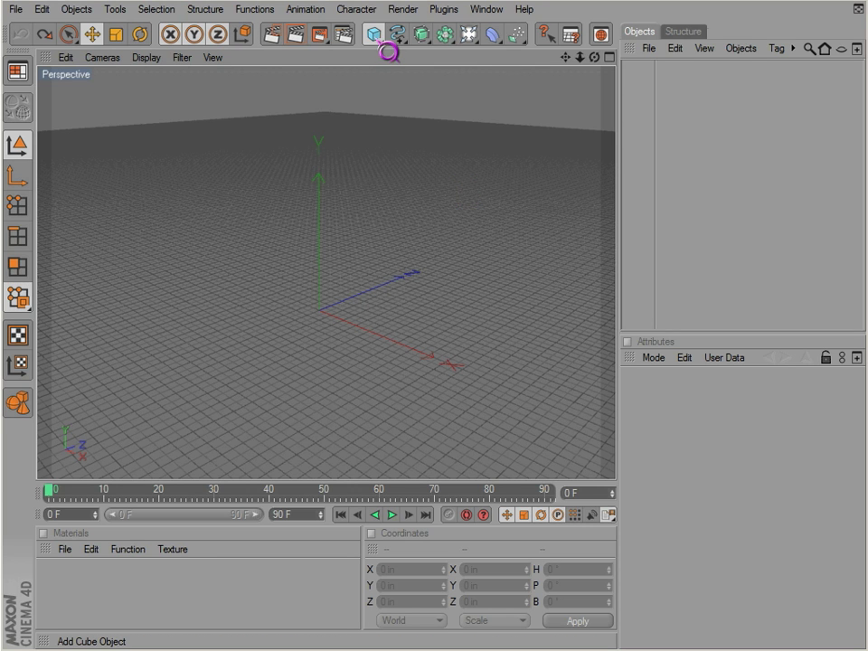
{"action": "left_click_drag", "start_coordinate": [378, 40], "coordinate": [520, 61]}
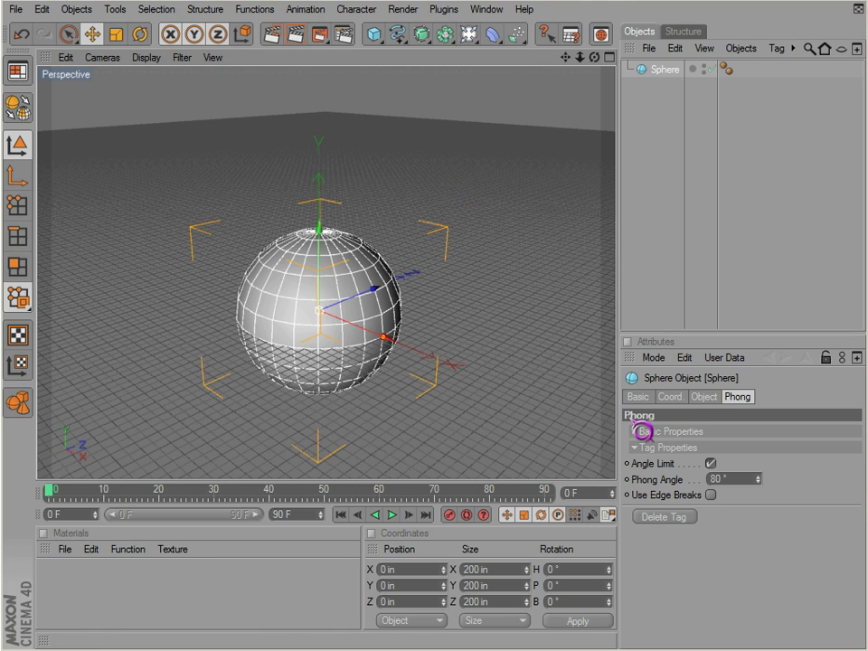
- Set the sphere's Radius to 107 in, then enlarge it interactively in the viewport to about 109 in
{"action": "left_click", "coordinate": [704, 397]}
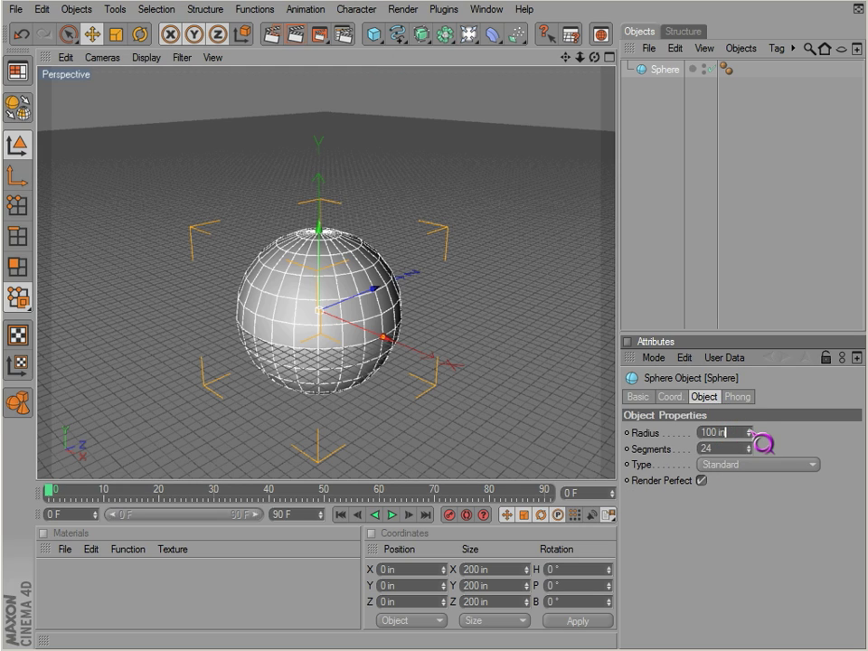
{"action": "left_click_drag", "start_coordinate": [761, 443], "coordinate": [761, 442]}
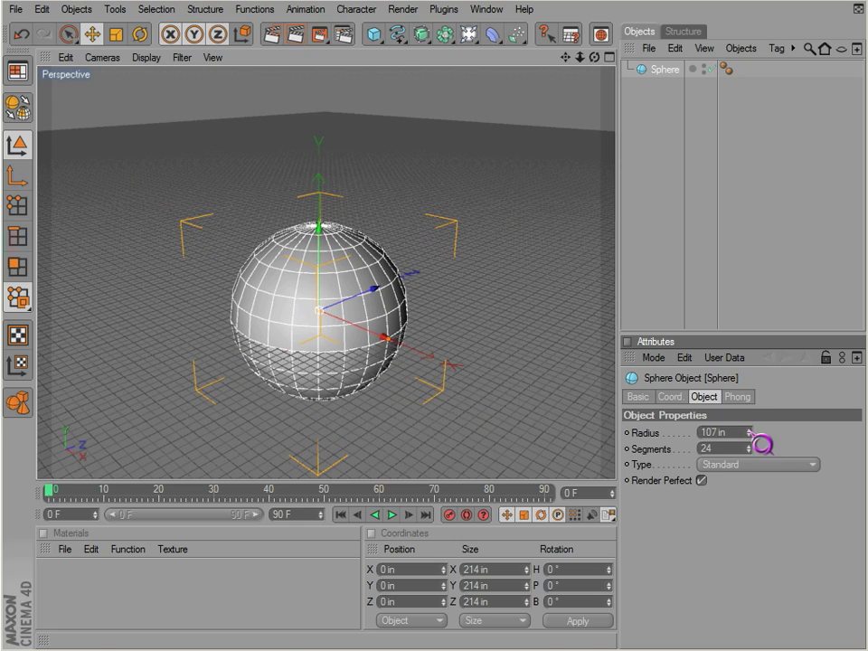
{"action": "left_click_drag", "start_coordinate": [402, 352], "coordinate": [482, 399]}
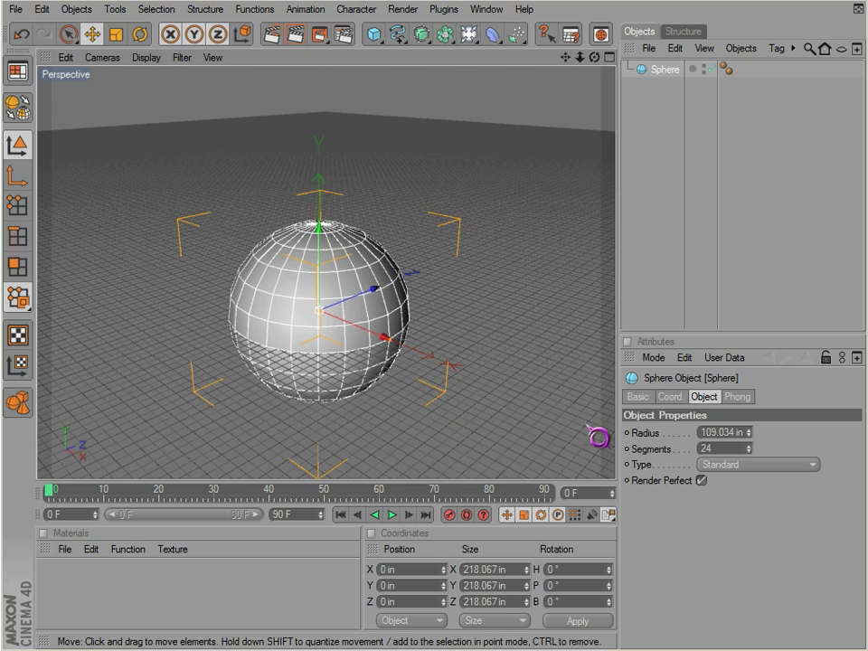
- Reduce the sphere's Segments to 10 and change its Type to Octahedron
{"action": "left_click_drag", "start_coordinate": [764, 461], "coordinate": [764, 463]}
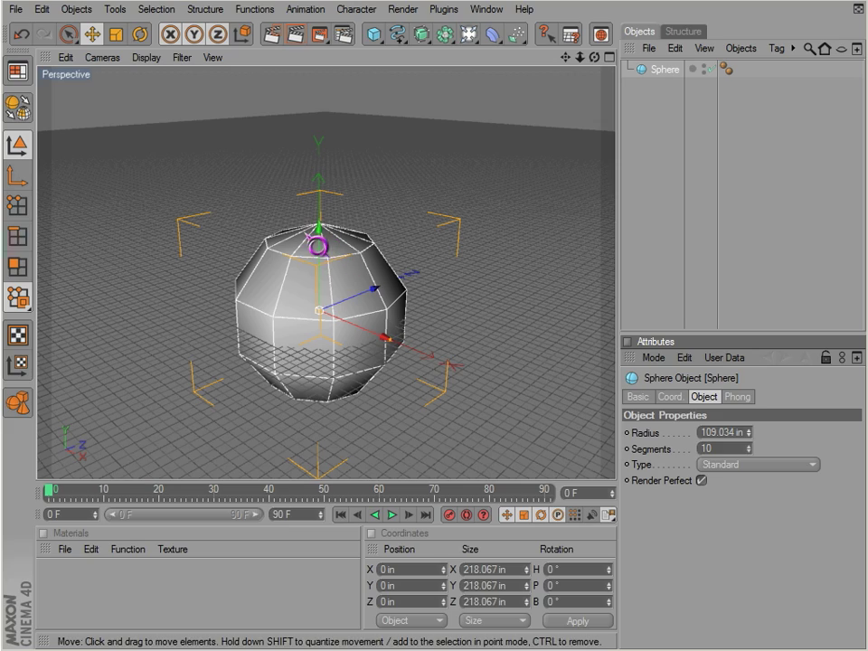
{"action": "left_click_drag", "start_coordinate": [486, 398], "coordinate": [485, 398], "text": "alt"}
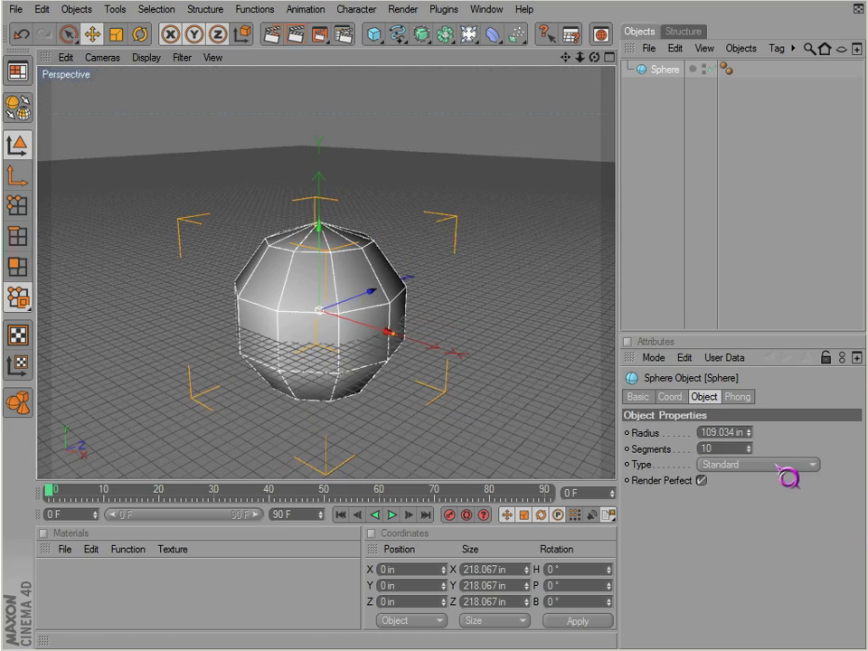
{"action": "scroll", "coordinate": [779, 469], "scroll_direction": "down", "scroll_amount": 2}
{"action": "scroll", "coordinate": [779, 468], "scroll_direction": "up", "scroll_amount": 2}
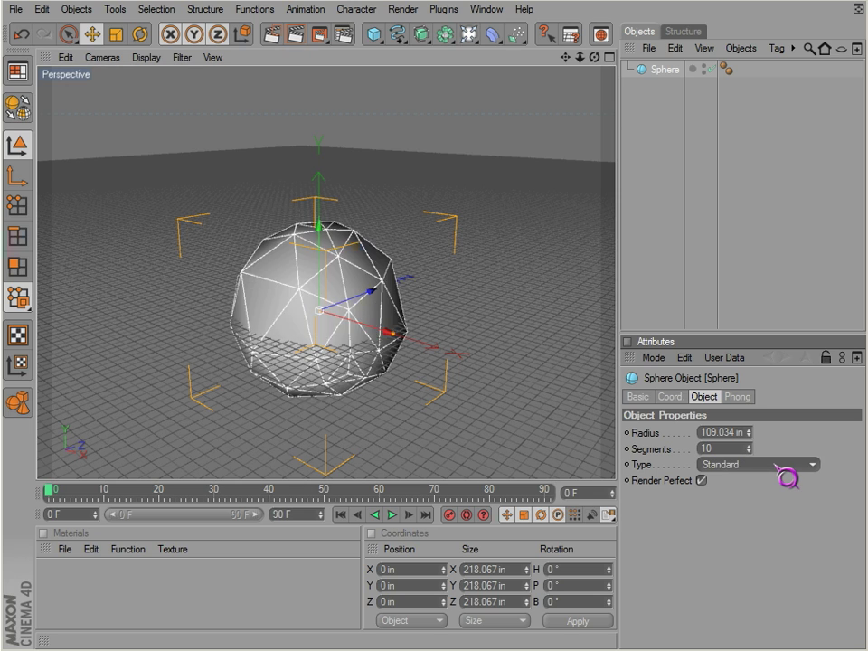
{"action": "left_click", "coordinate": [780, 465]}
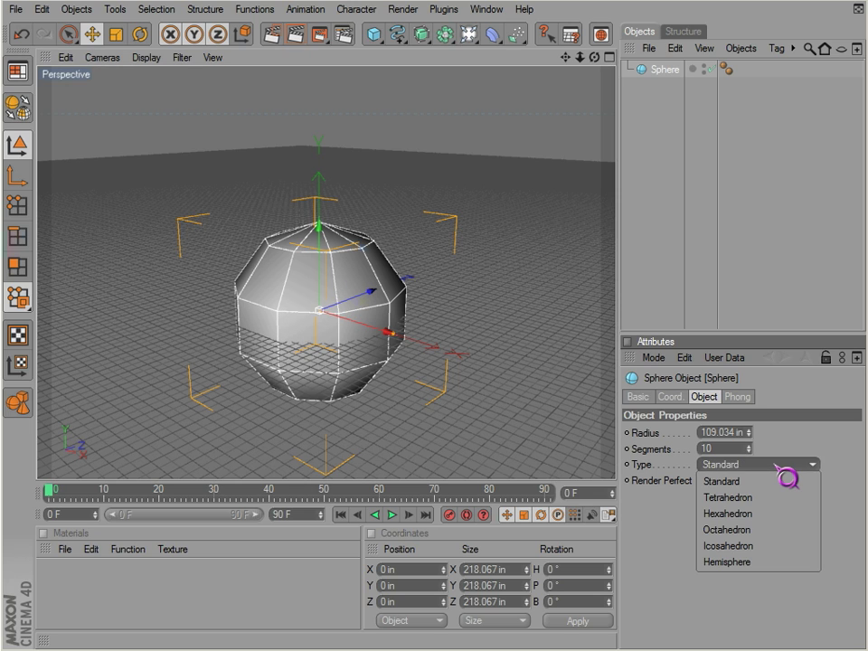
{"action": "left_click", "coordinate": [741, 531]}
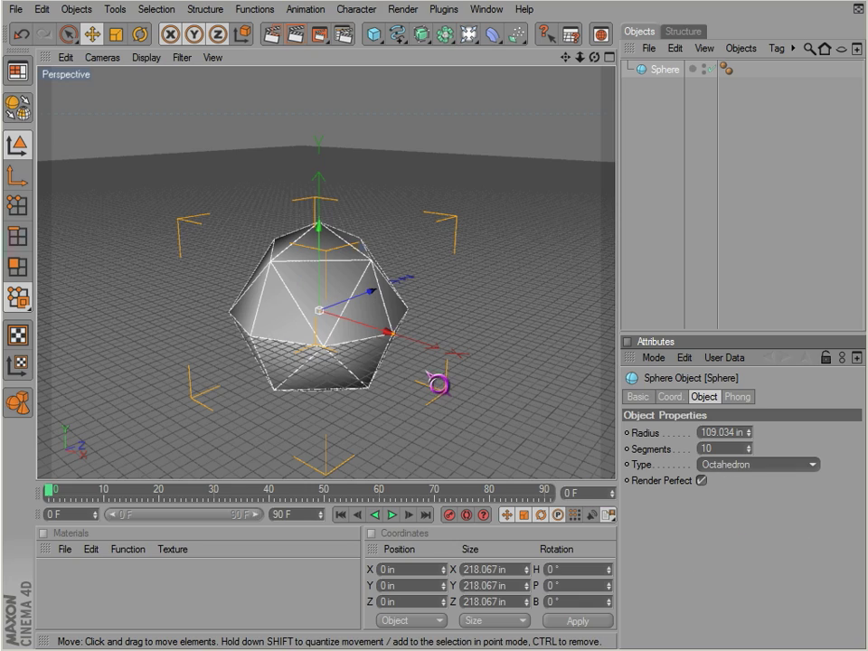
- Increase the octahedron-type sphere's Segments to 20
{"action": "left_click_drag", "start_coordinate": [486, 399], "coordinate": [451, 310], "text": "alt"}
{"action": "left_click", "coordinate": [724, 447]}
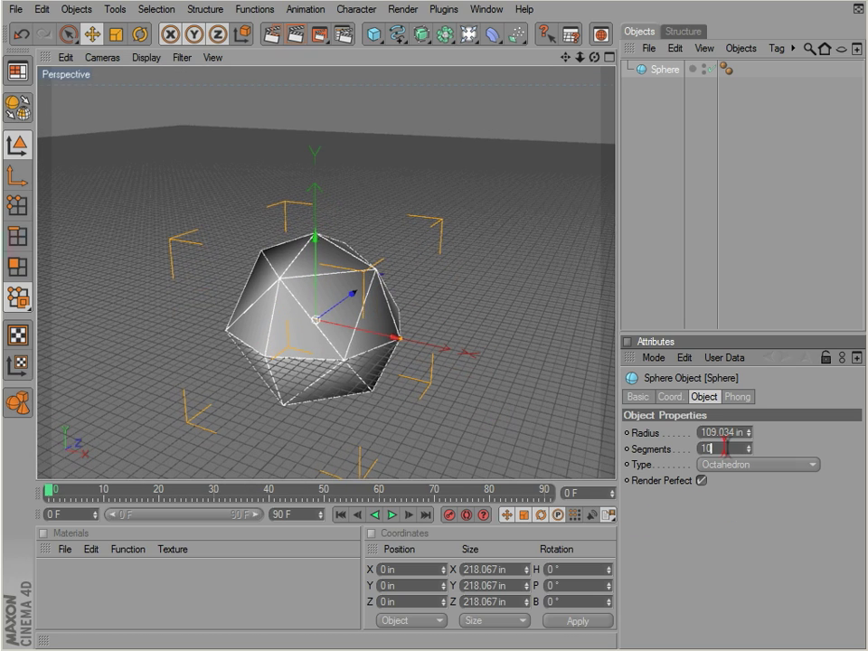
{"action": "scroll", "coordinate": [724, 446], "scroll_direction": "up", "scroll_amount": 3}
{"action": "left_click_drag", "start_coordinate": [720, 447], "coordinate": [719, 449]}
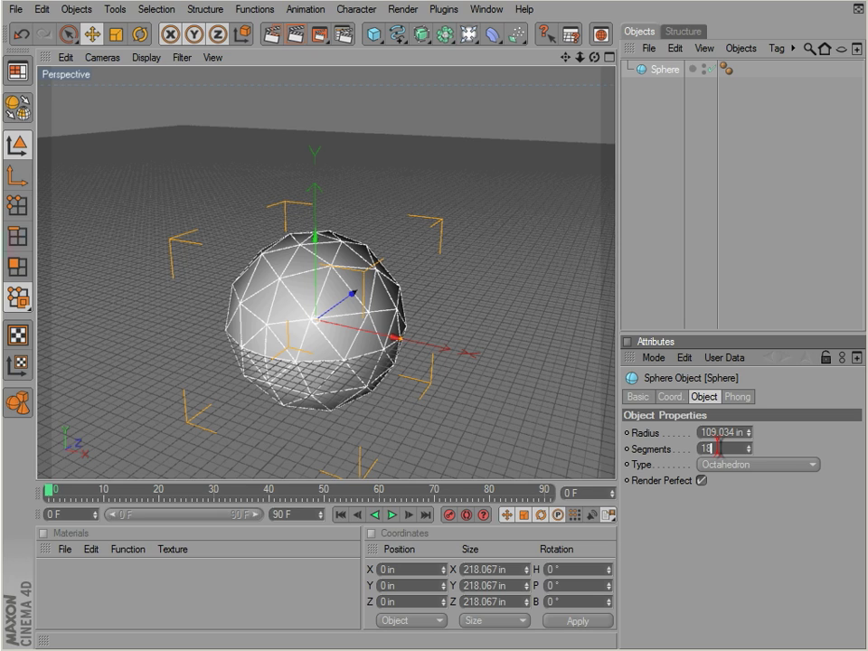
{"action": "left_click_drag", "start_coordinate": [719, 447], "coordinate": [718, 448]}
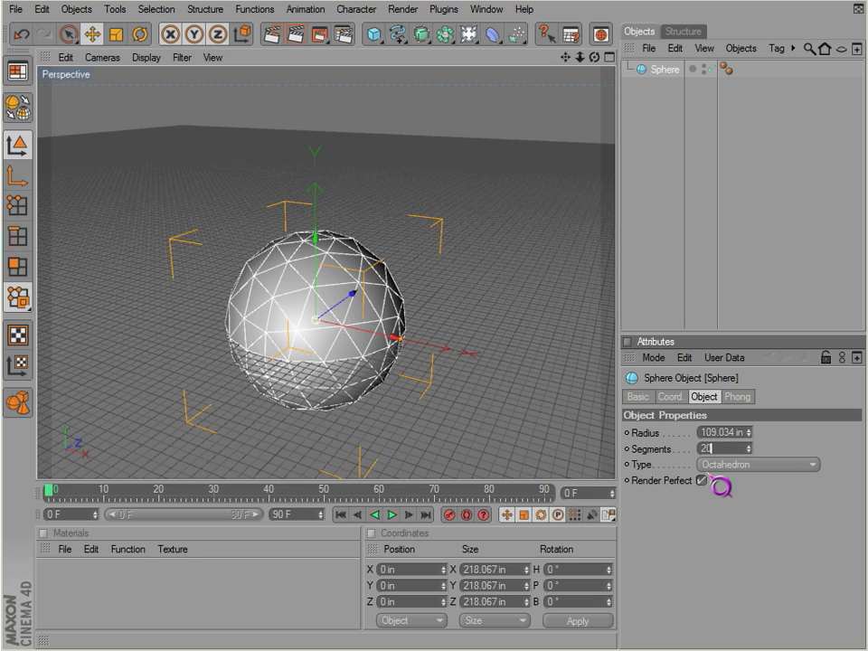
- Change the sphere's Type to Hemisphere and view the dome up close from a low angle
{"action": "left_click", "coordinate": [713, 464]}
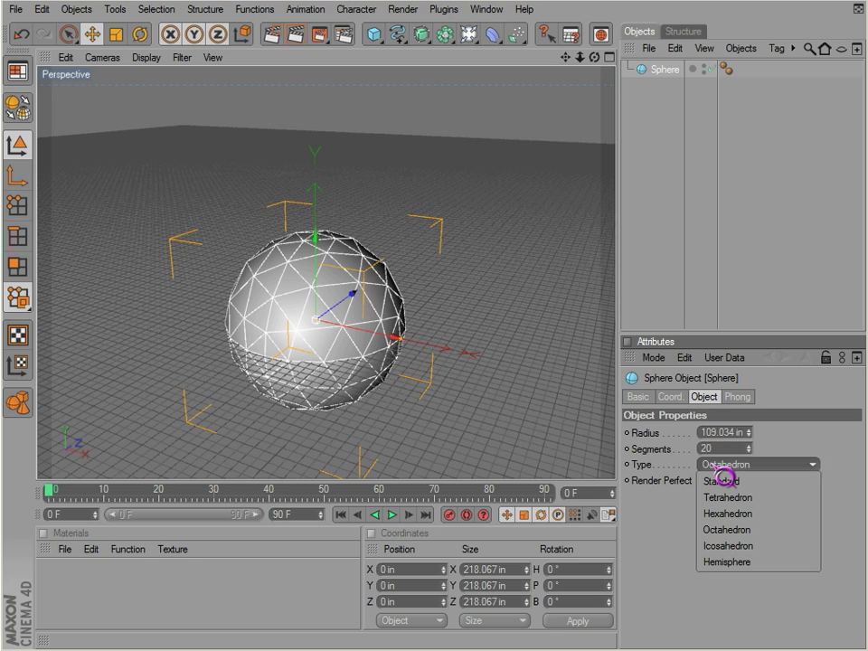
{"action": "left_click", "coordinate": [735, 564]}
{"action": "left_click_drag", "start_coordinate": [484, 399], "coordinate": [484, 398], "text": "alt"}
{"action": "right_click_drag", "start_coordinate": [485, 399], "coordinate": [484, 398], "text": "alt"}
{"action": "left_click_drag", "start_coordinate": [495, 411], "coordinate": [254, 415], "text": "alt"}
{"action": "mouse_move", "coordinate": [498, 410]}
{"action": "left_mouse_down", "text": "alt"}
{"action": "mouse_move", "coordinate": [139, 307]}
{"action": "mouse_move", "coordinate": [335, 364]}
{"action": "mouse_move", "coordinate": [246, 364]}
{"action": "mouse_move", "coordinate": [496, 410]}
{"action": "left_mouse_up", "text": "alt"}
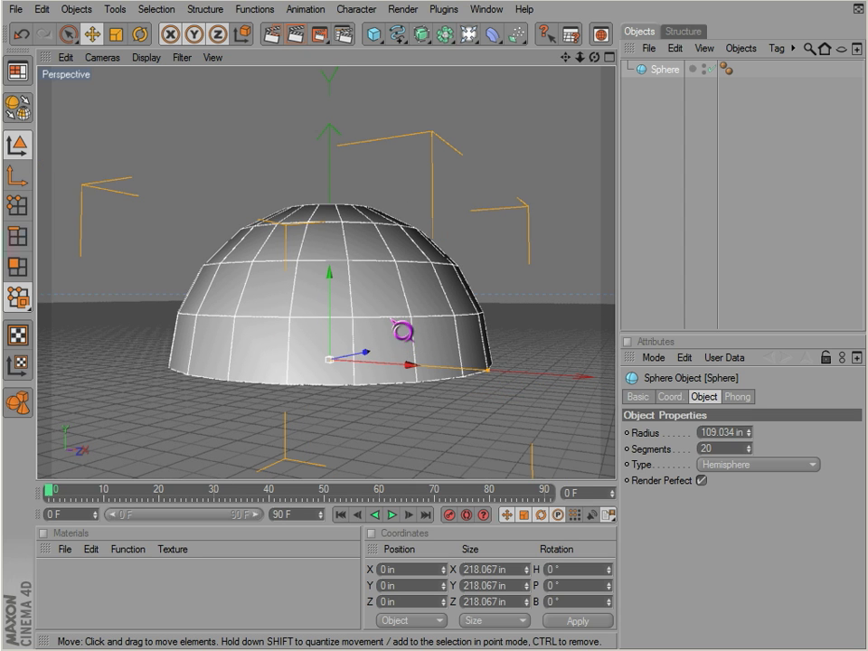
- Enlarge the hemisphere interactively to a radius of about 3621 in and view the surrounding dome from inside
{"action": "left_click_drag", "start_coordinate": [463, 376], "coordinate": [486, 399]}
{"action": "left_click_drag", "start_coordinate": [233, 360], "coordinate": [486, 398], "text": "alt"}
{"action": "right_click_drag", "start_coordinate": [486, 179], "coordinate": [492, 408], "text": "alt"}
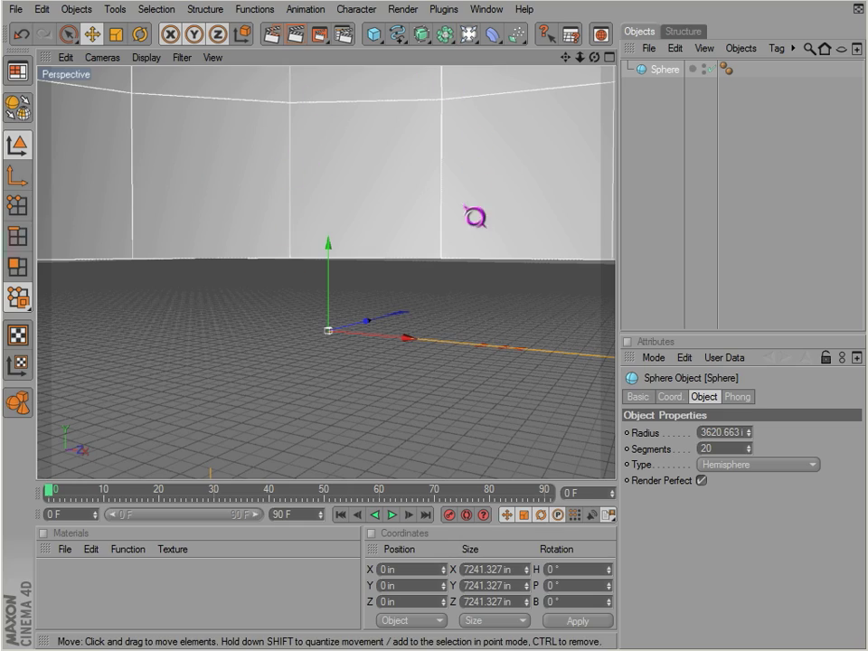
{"action": "left_click_drag", "start_coordinate": [465, 207], "coordinate": [486, 399], "text": "alt"}
{"action": "middle_click_drag", "start_coordinate": [449, 195], "coordinate": [465, 278], "text": "alt"}
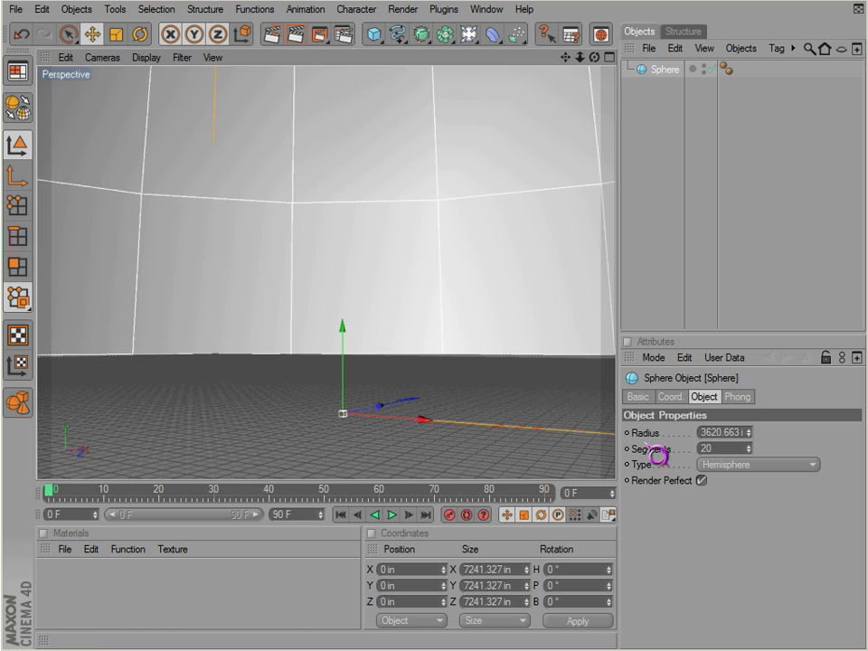
{"action": "right_click_drag", "start_coordinate": [518, 383], "coordinate": [503, 393], "text": "alt"}
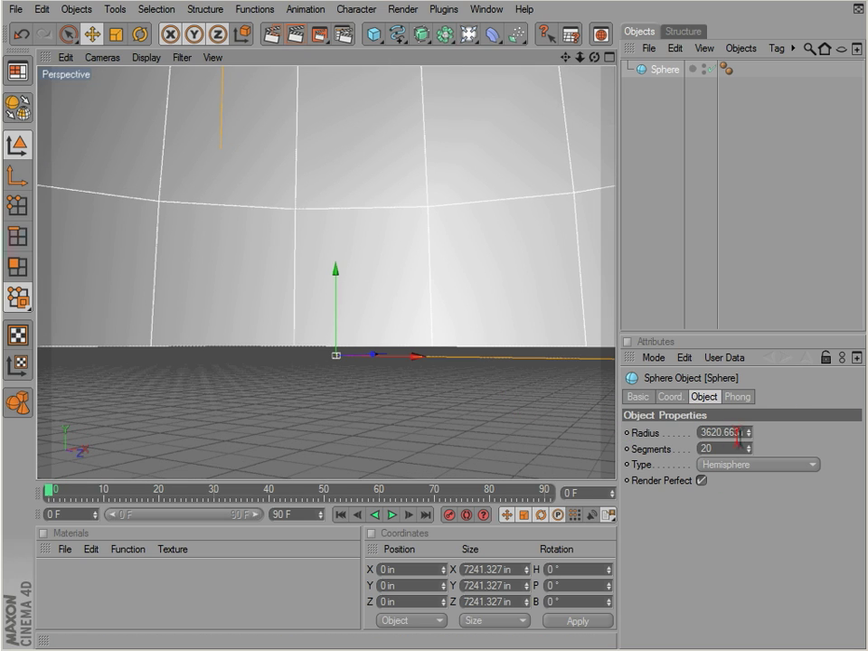
- Reduce the hemisphere's Radius to 224 in and change the sphere's Type to Hexahedron
{"action": "left_click_drag", "start_coordinate": [744, 433], "coordinate": [750, 433]}
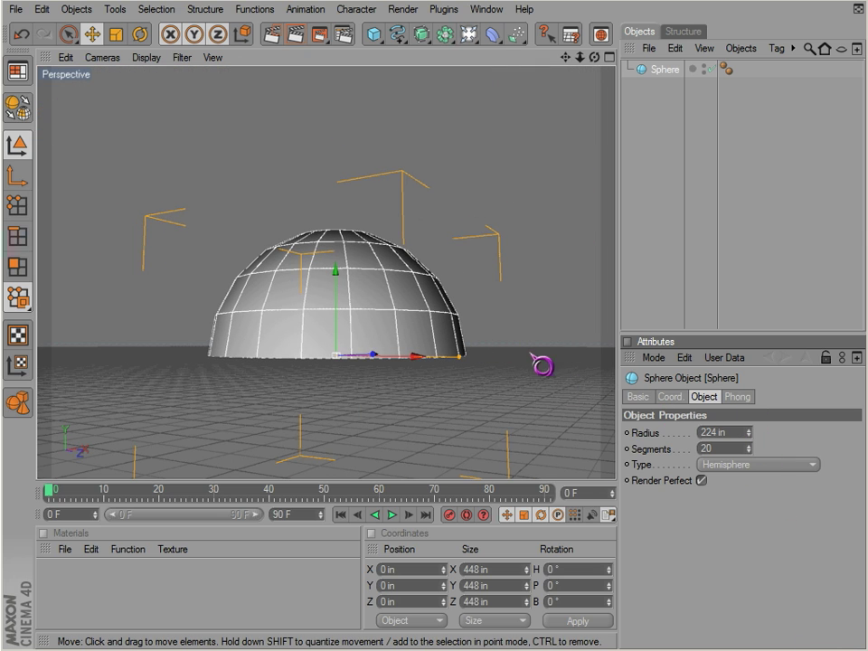
{"action": "left_click_drag", "start_coordinate": [531, 354], "coordinate": [485, 400], "text": "alt"}
{"action": "left_click", "coordinate": [765, 466]}
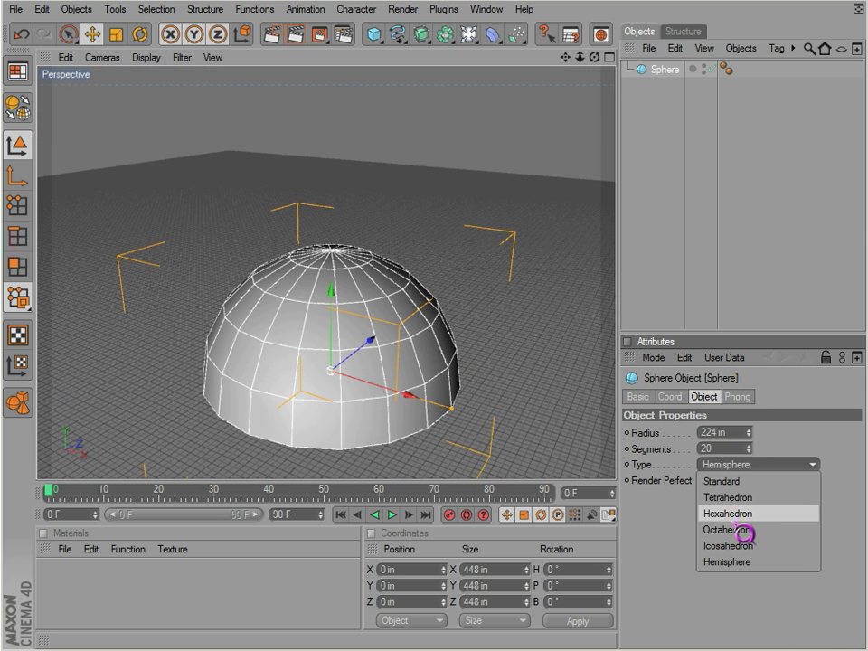
{"action": "left_click", "coordinate": [743, 529]}
{"action": "scroll", "coordinate": [745, 466], "scroll_direction": "up", "scroll_amount": 1}
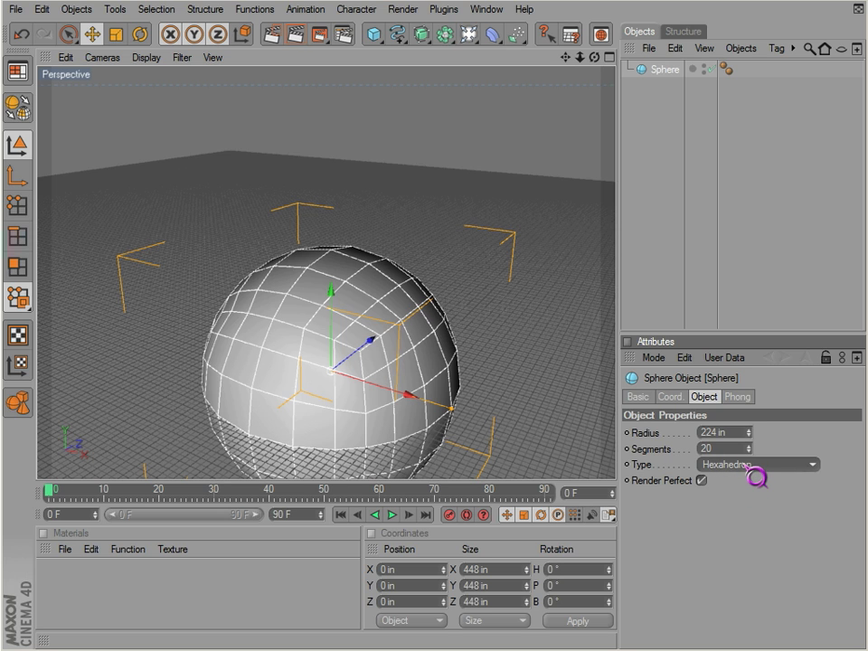